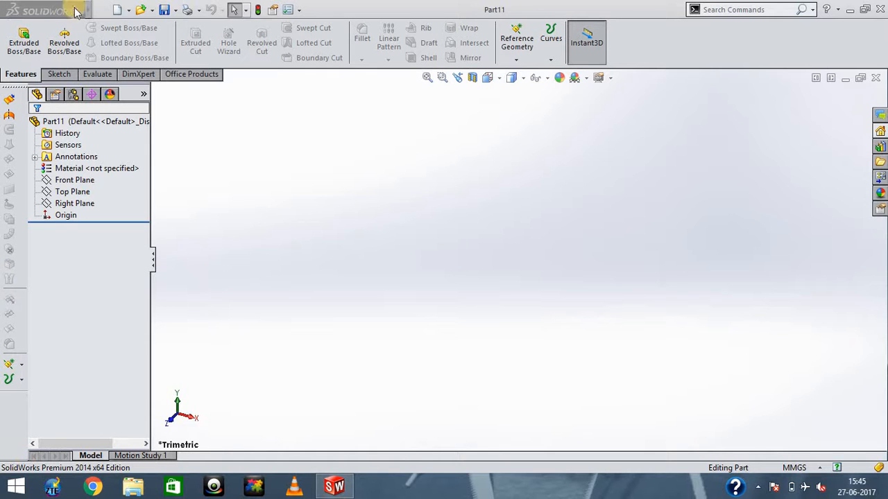
Sketch a closed L-shaped line profile on the Front Plane from the origin, about 33 mm wide and 38 mm high
left_click(52, 74)
left_click(31, 48)
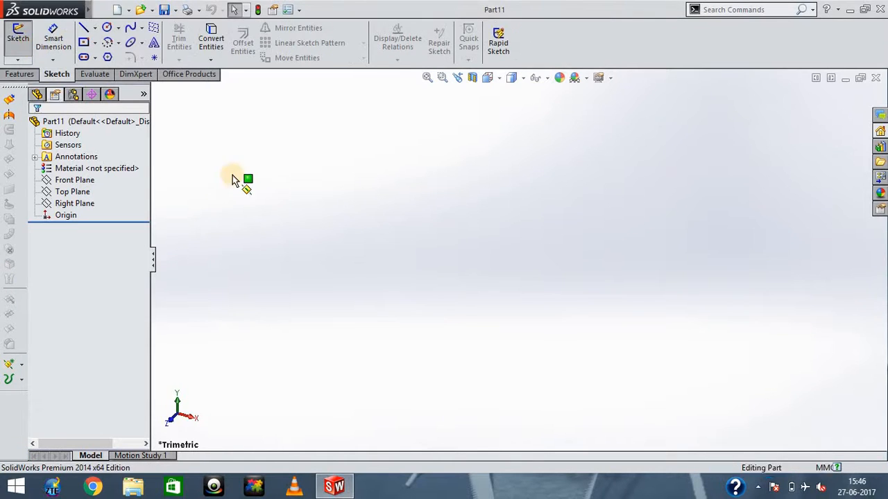
left_click(421, 168)
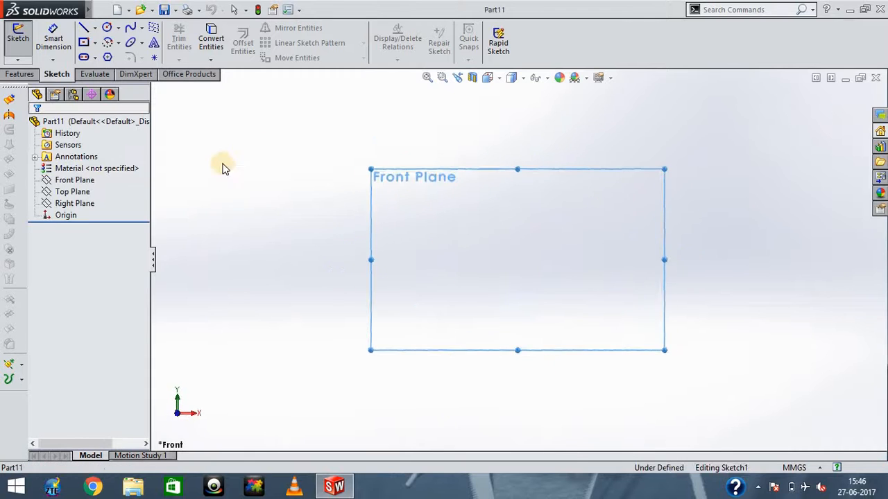
left_click(85, 29)
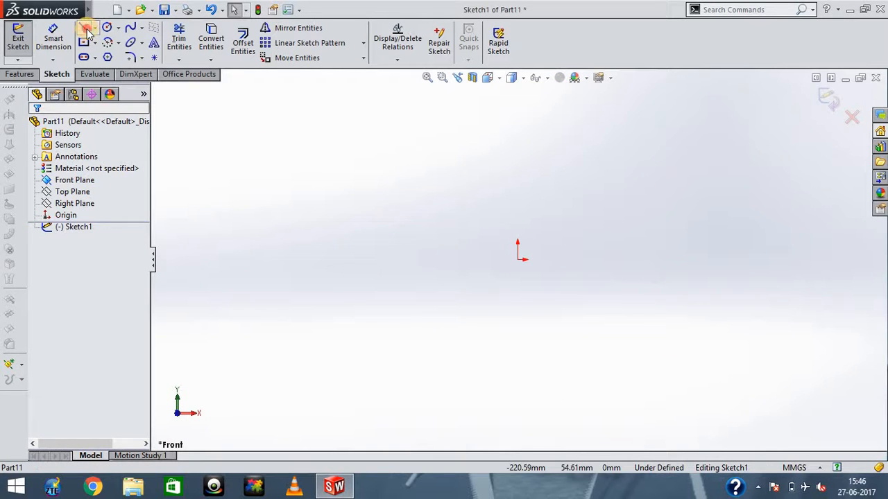
left_click(518, 258)
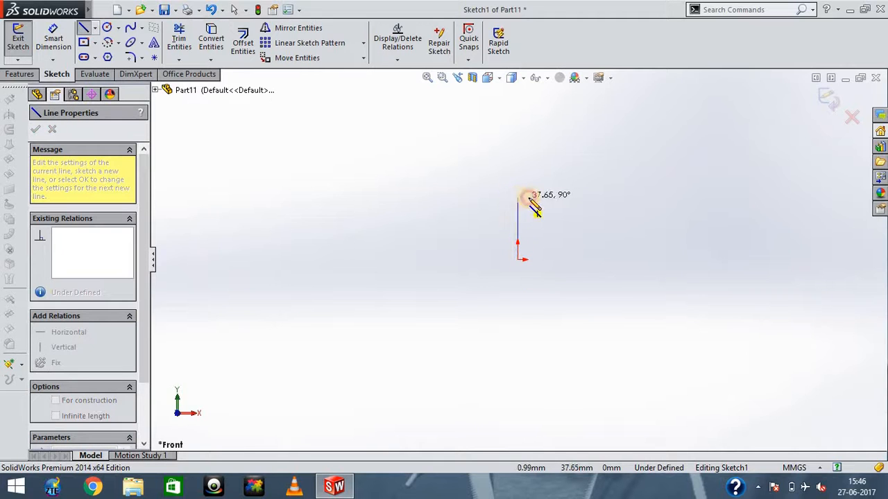
left_click(518, 197)
left_click(572, 197)
left_click(572, 222)
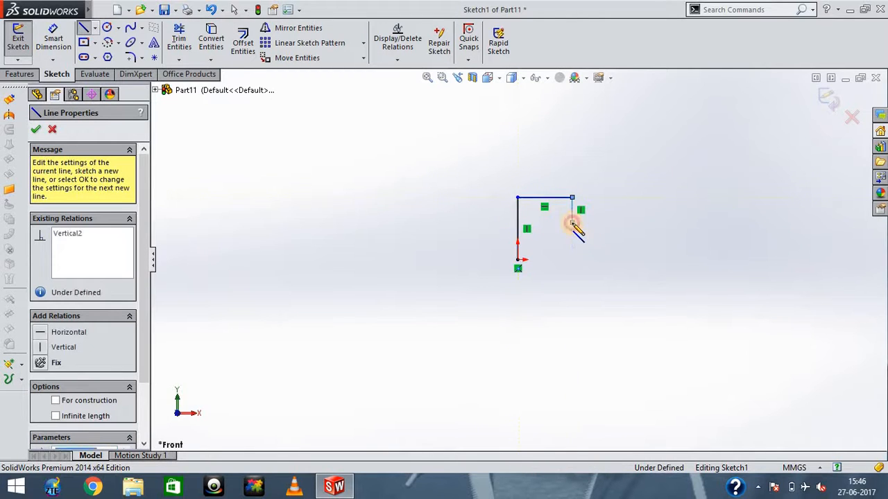
left_click(545, 222)
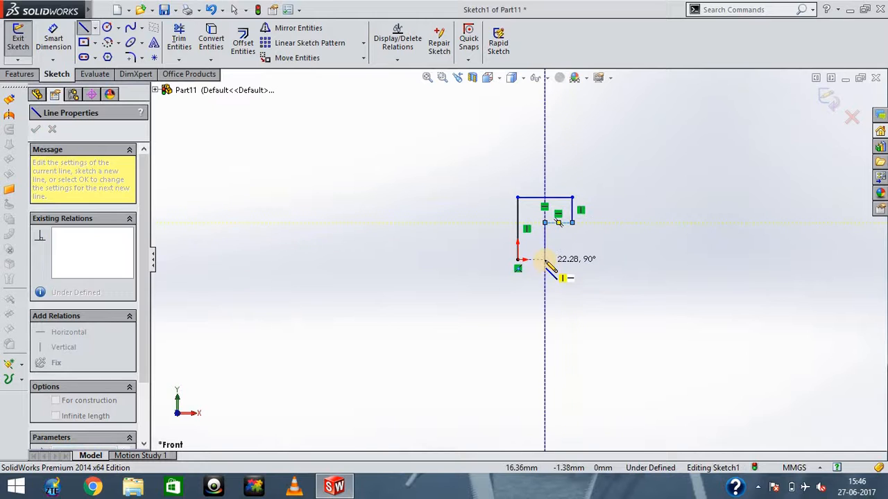
left_click(545, 259)
left_click(517, 259)
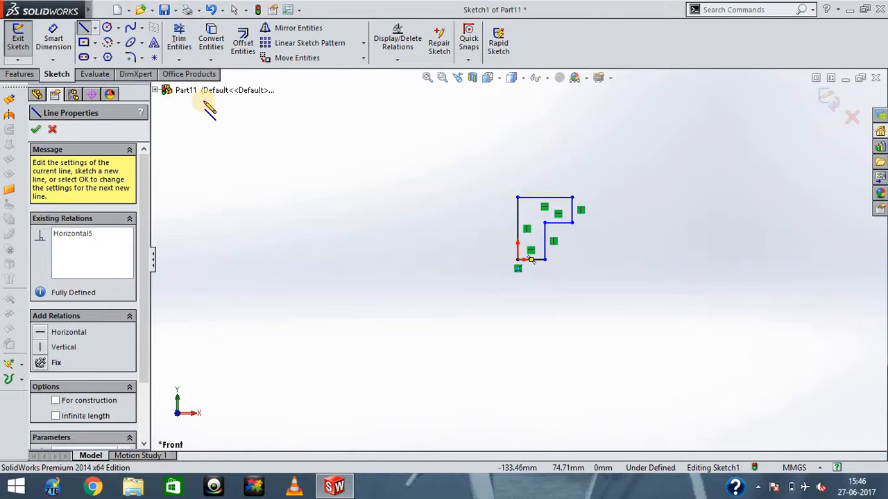
Dimension the profile's upper horizontal edge to 10 mm and its long vertical edge at the origin to 10 mm
left_click(53, 40)
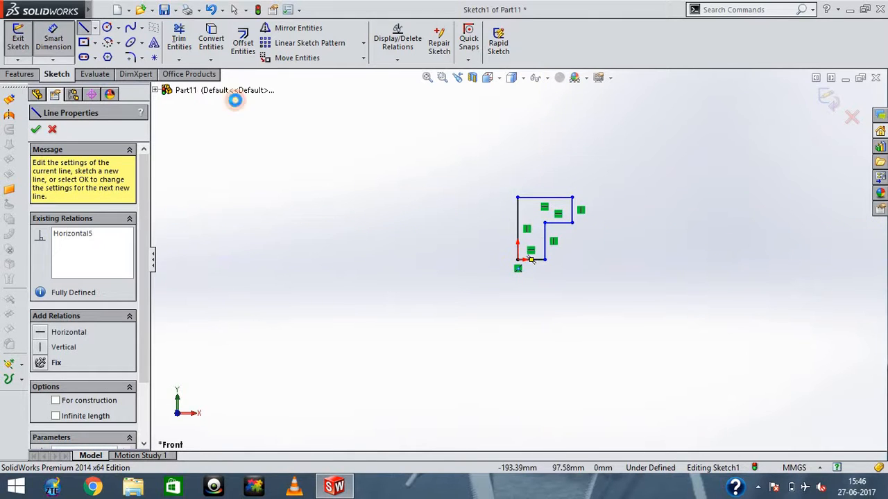
left_click(536, 198)
left_click(541, 153)
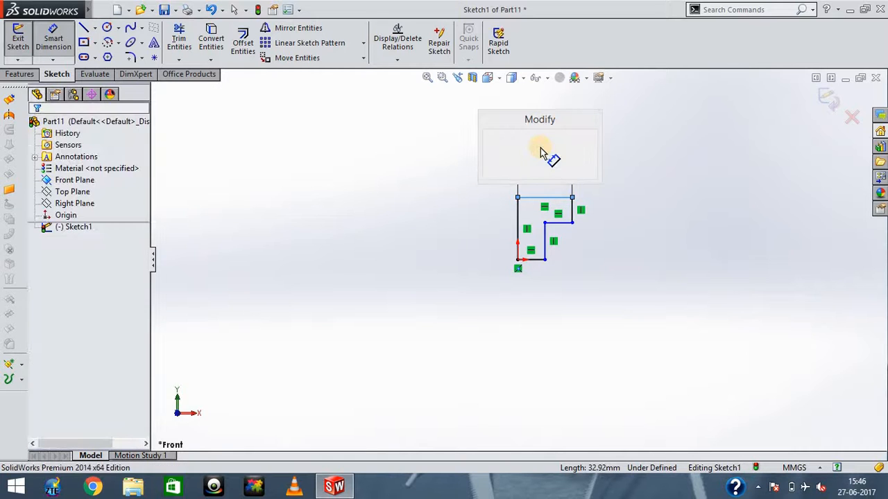
type("10")
key("Return")
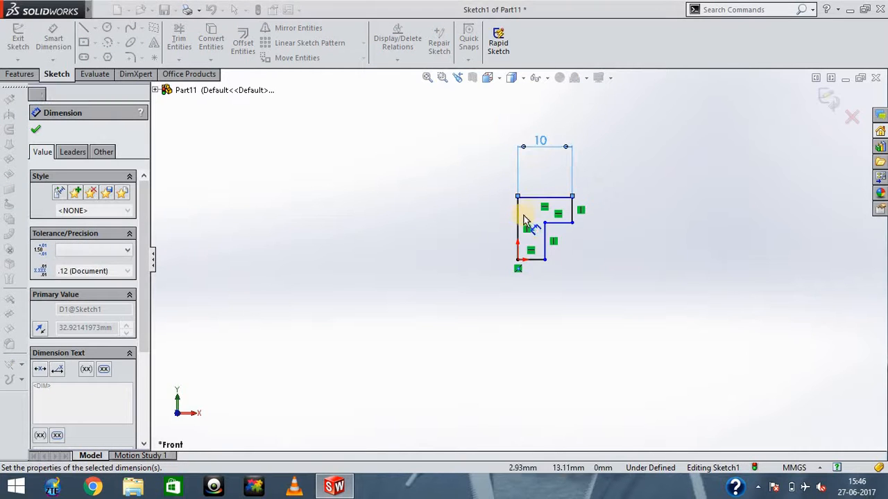
left_click(519, 223)
left_click(412, 242)
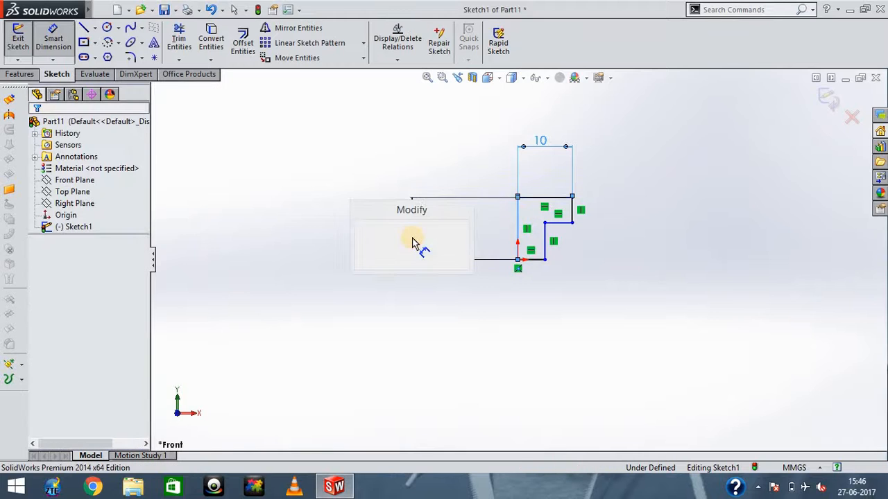
type("10")
key("Return")
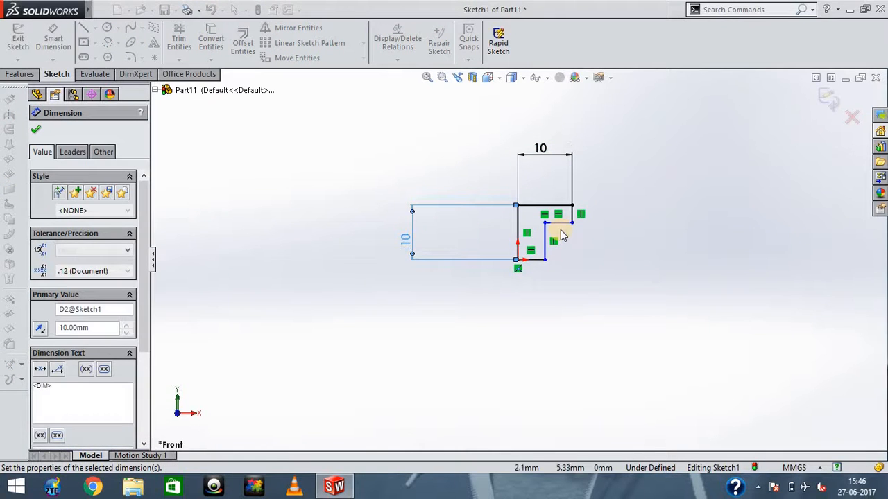
Dimension the short outer vertical edge and the inner horizontal edge of the L-profile to 5 mm each, and exit the sketch
left_click(573, 215)
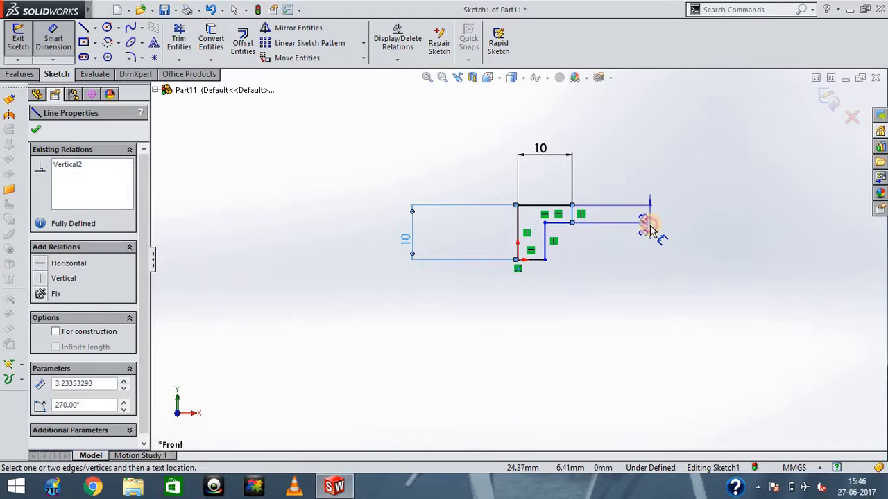
left_click(650, 230)
type("5.00mm")
key("Return")
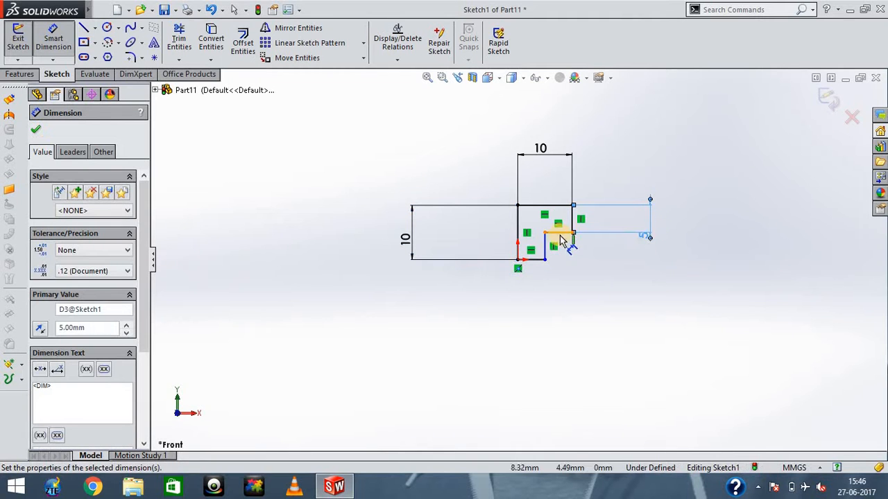
left_click(561, 238)
left_click(576, 360)
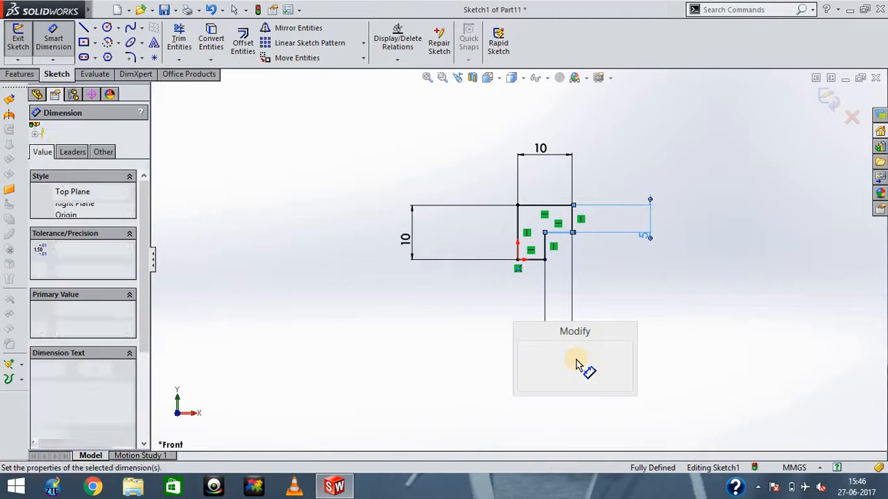
key("Return")
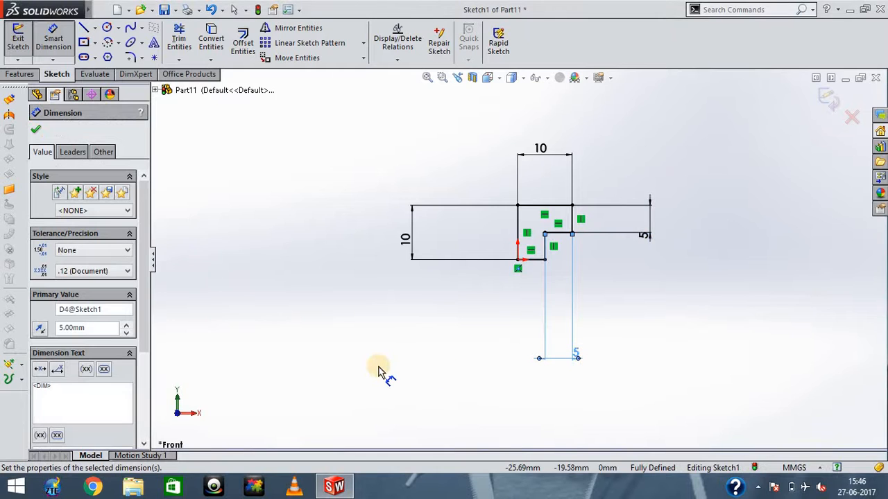
left_click(378, 371)
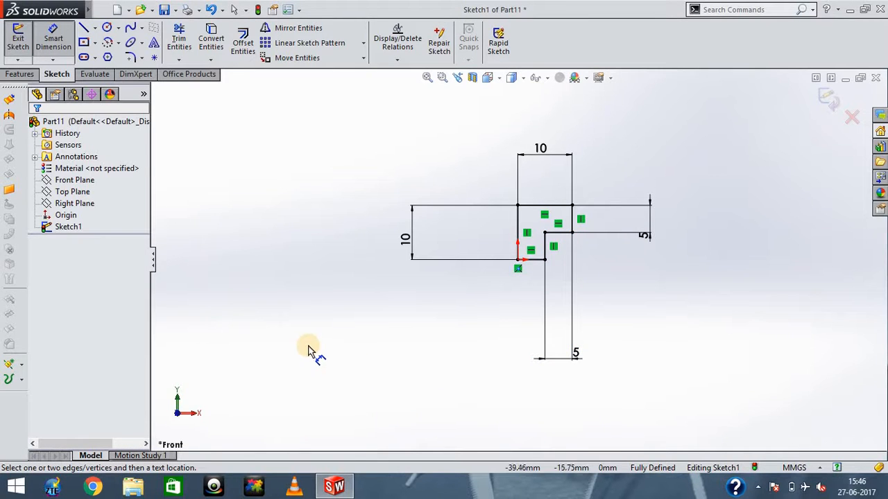
left_click(18, 38)
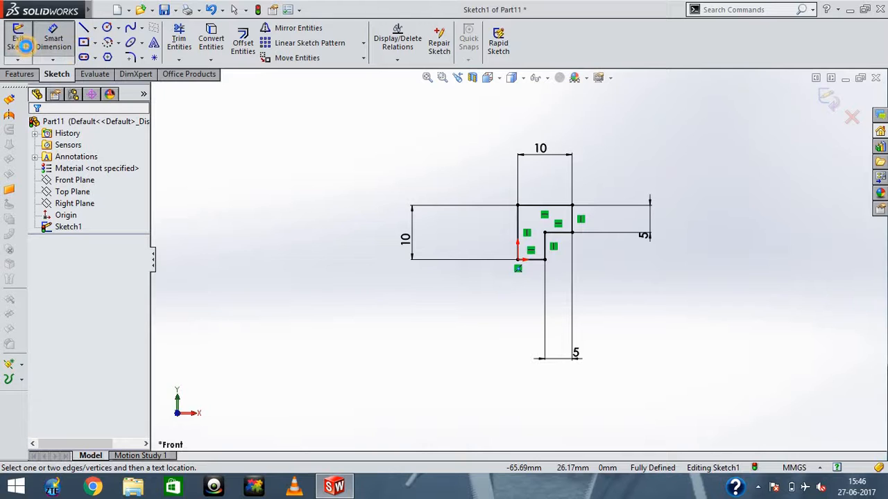
Start a sketch on the Top Plane, viewed normal to it, and draw a vertical line about 3.5 mm long up from the origin
right_click(79, 194)
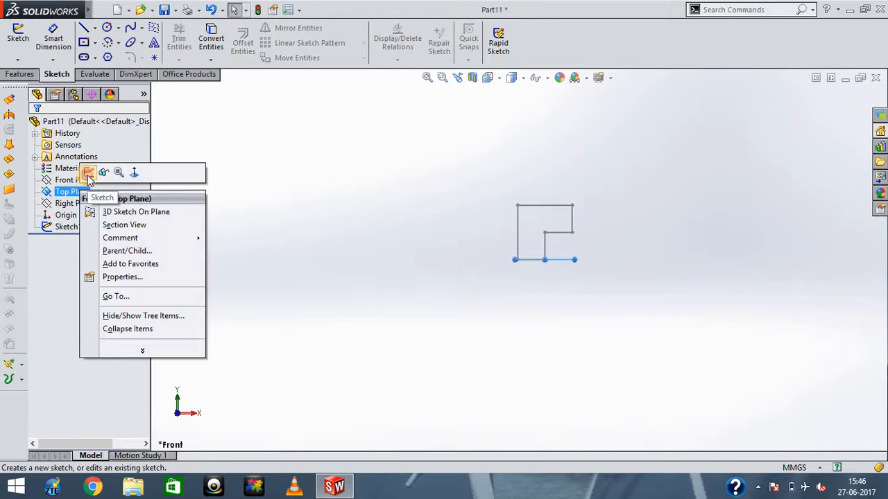
left_click(87, 174)
right_click(76, 192)
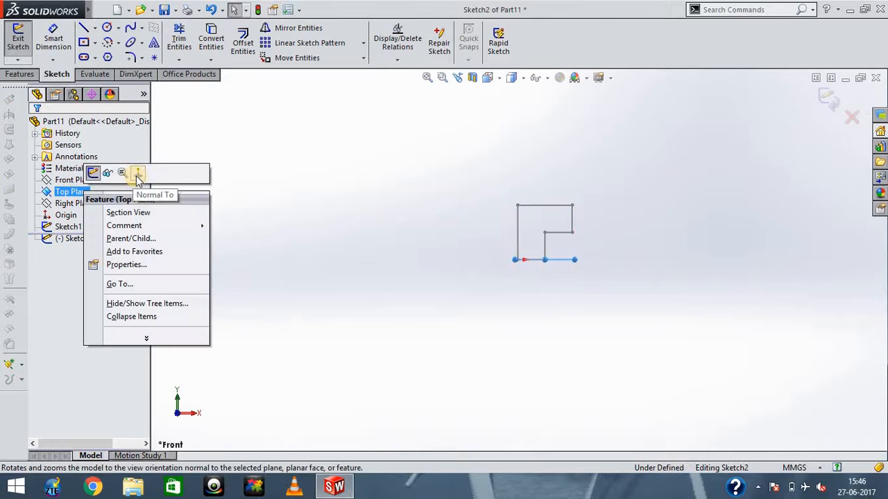
left_click(138, 173)
left_click(83, 28)
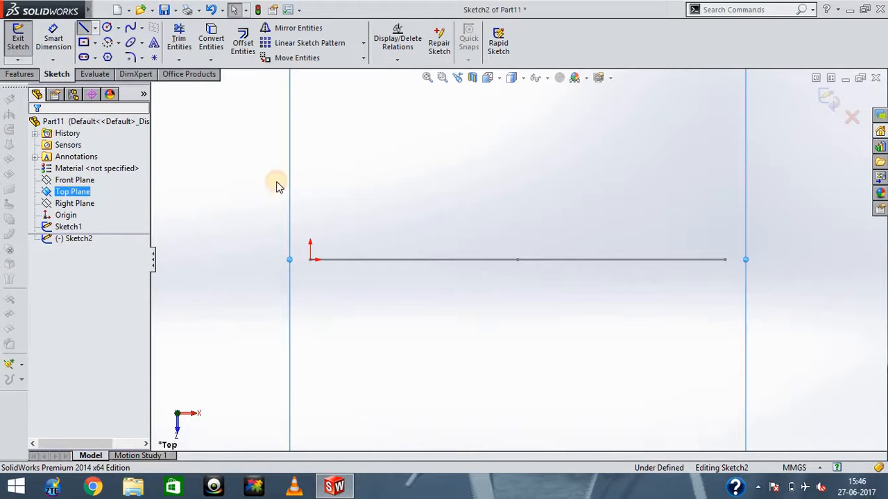
left_click(310, 260)
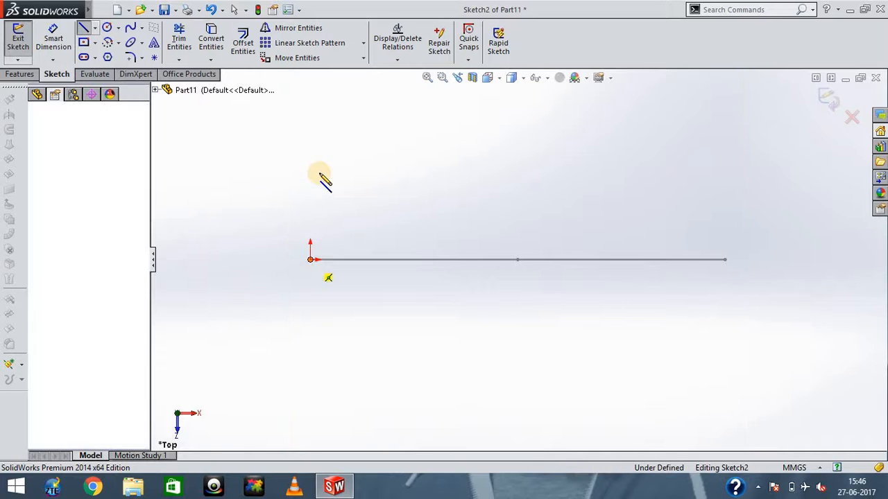
left_click(310, 113)
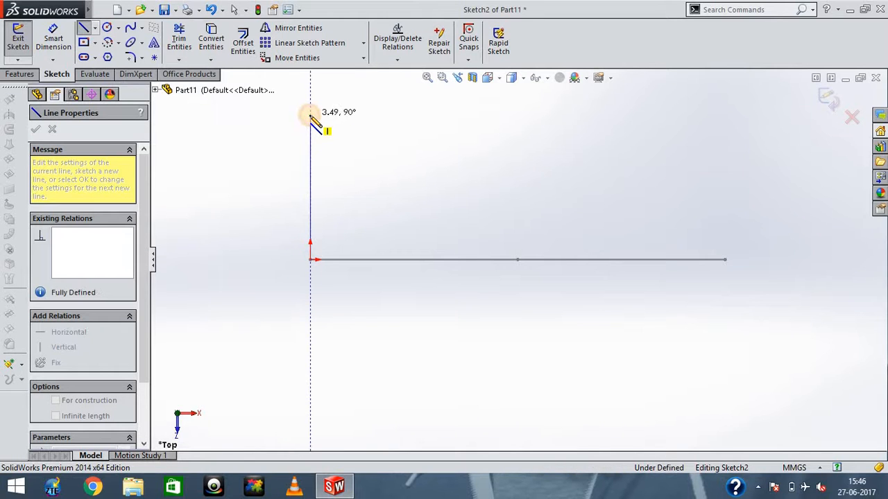
Dimension the vertical path line to a length of 100 mm
left_click(54, 36)
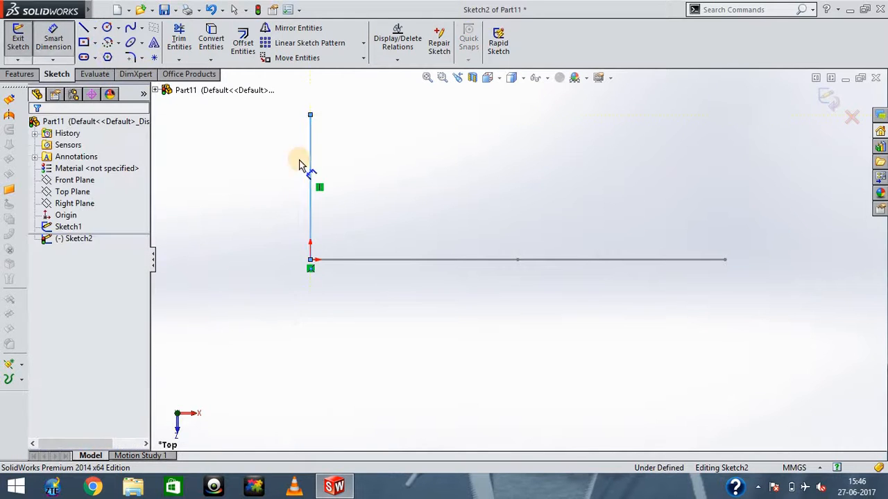
left_click(310, 169)
left_click(240, 192)
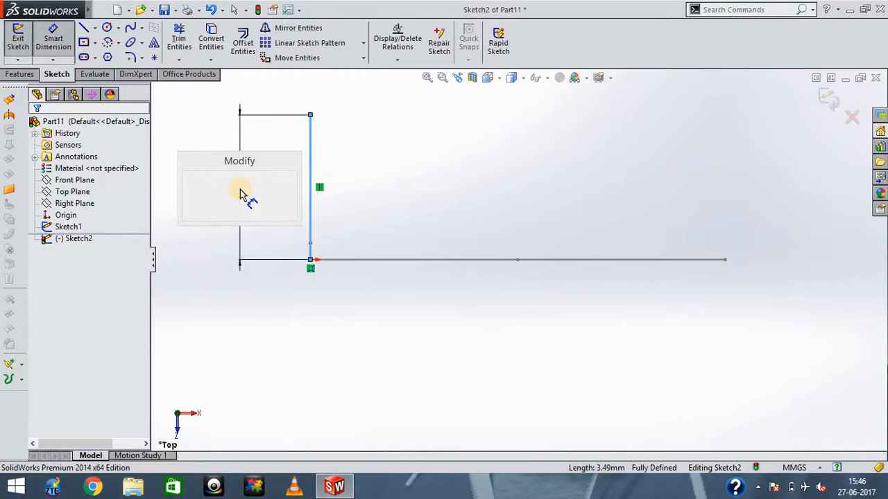
type("100")
key("Return")
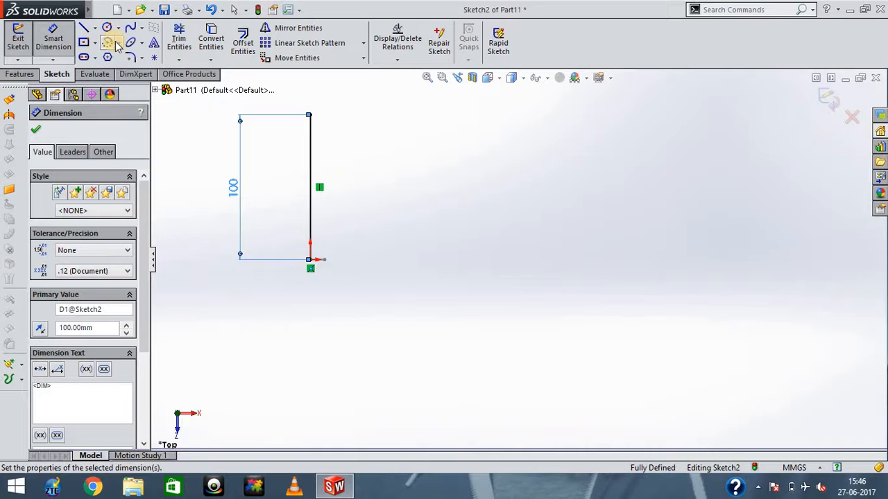
Draw a centerpoint quarter arc of about 36.6 mm radius from the line's upper end, with its center level with that endpoint
left_click(118, 43)
left_click(146, 58)
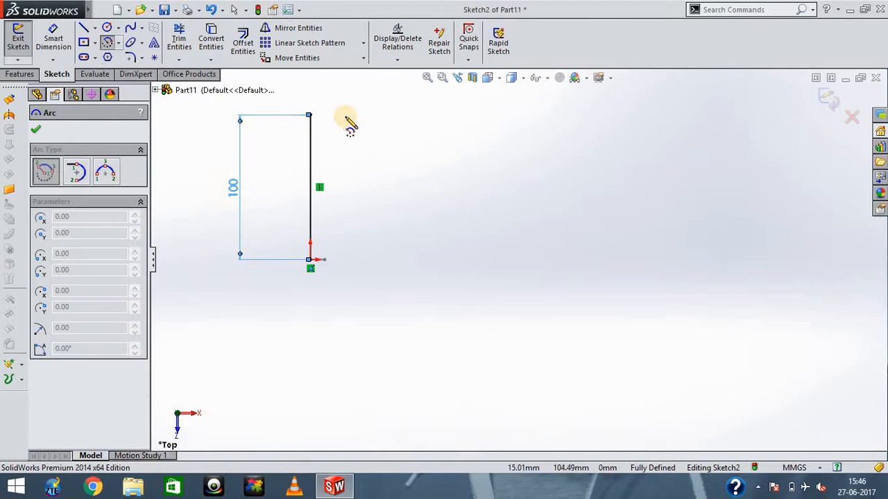
left_click(362, 115)
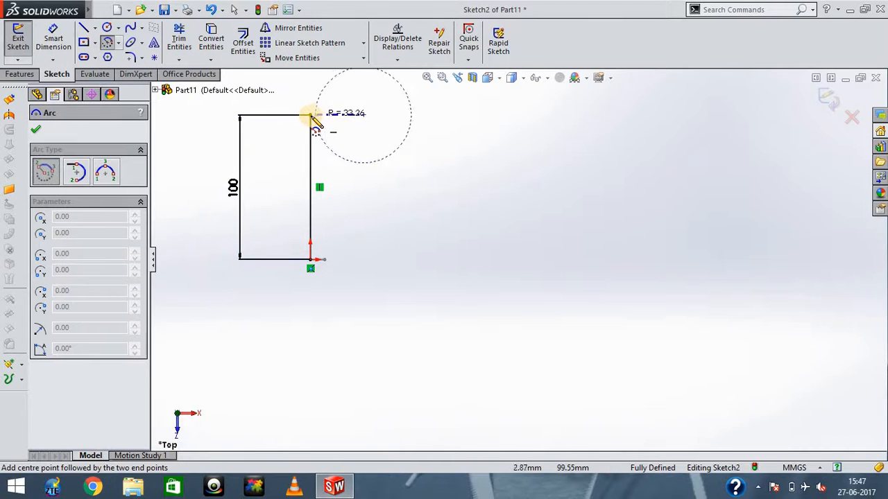
left_click(310, 114)
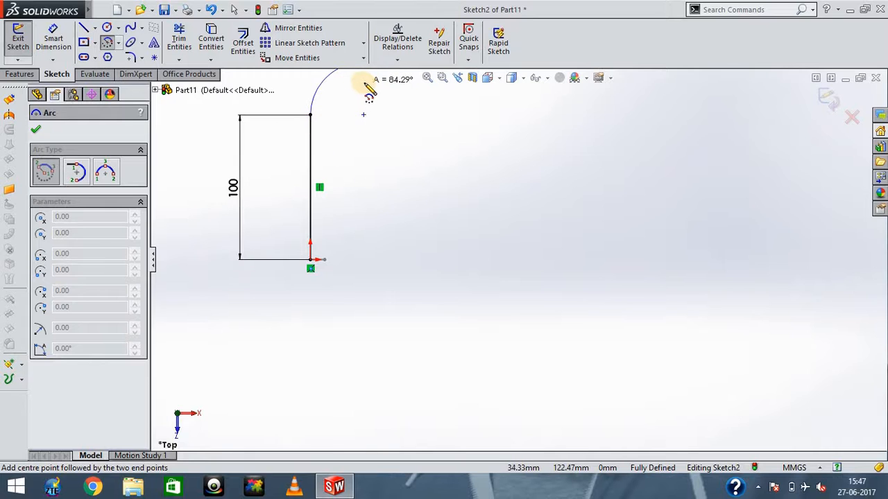
left_click(368, 87)
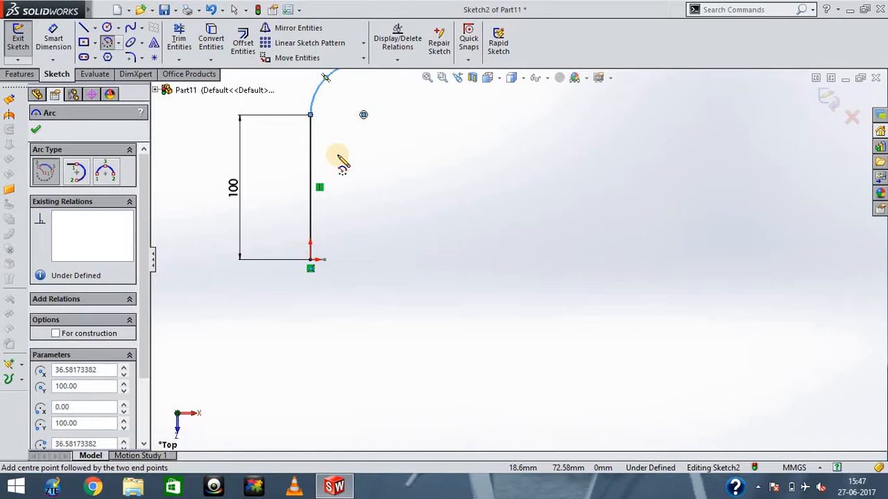
Dimension the arc's radius to 50 mm
left_click(49, 35)
key("ctrl+Down")
key("ctrl+Down")
key("ctrl+Right")
key("ctrl+Right")
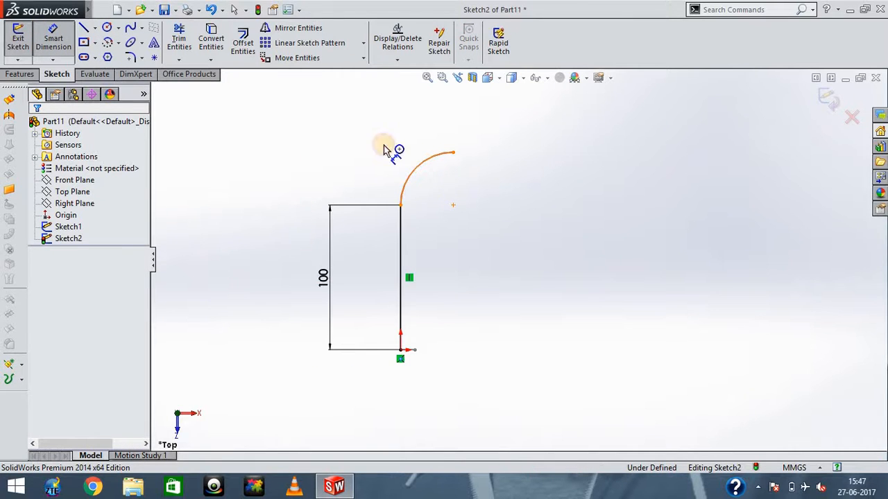
left_click(416, 165)
left_click(336, 121)
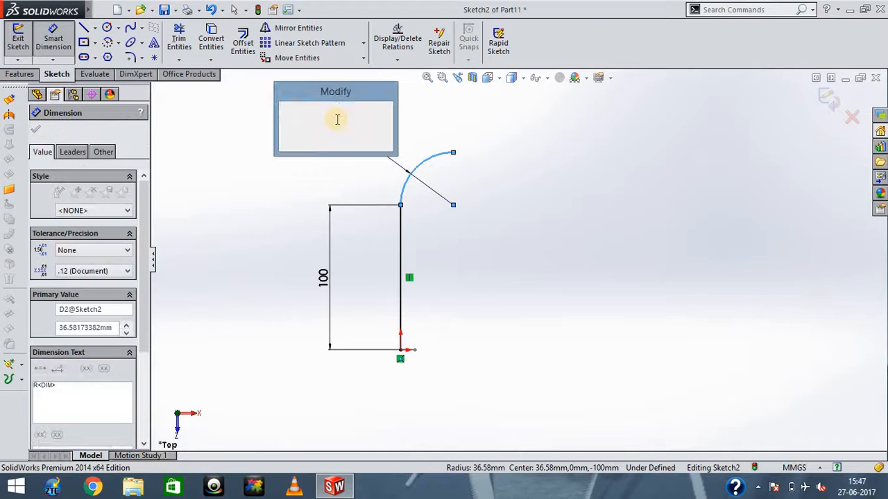
type("50")
key("Return")
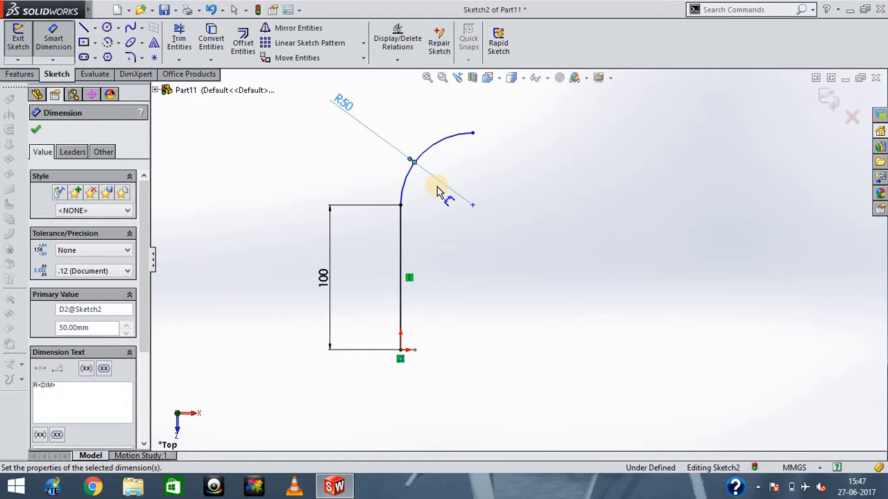
Dimension the aligned straight-line distance between the arc's two endpoints, keeping the proposed value
left_click(401, 206)
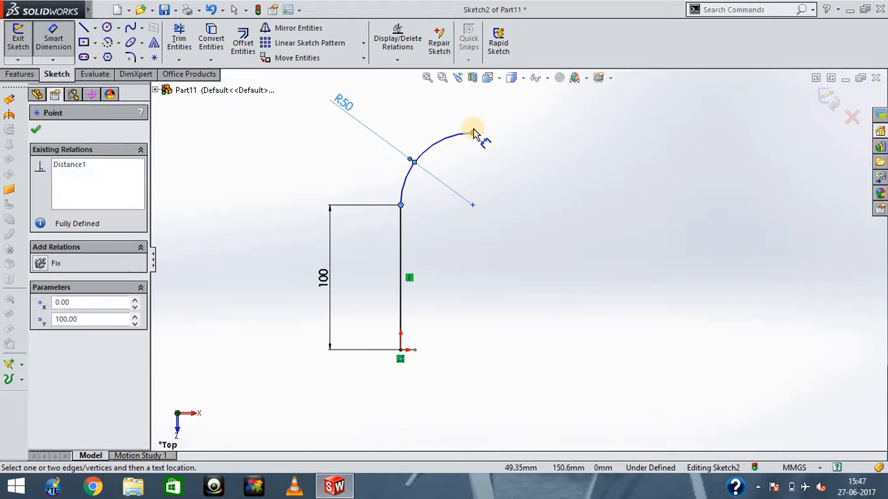
left_click(472, 132)
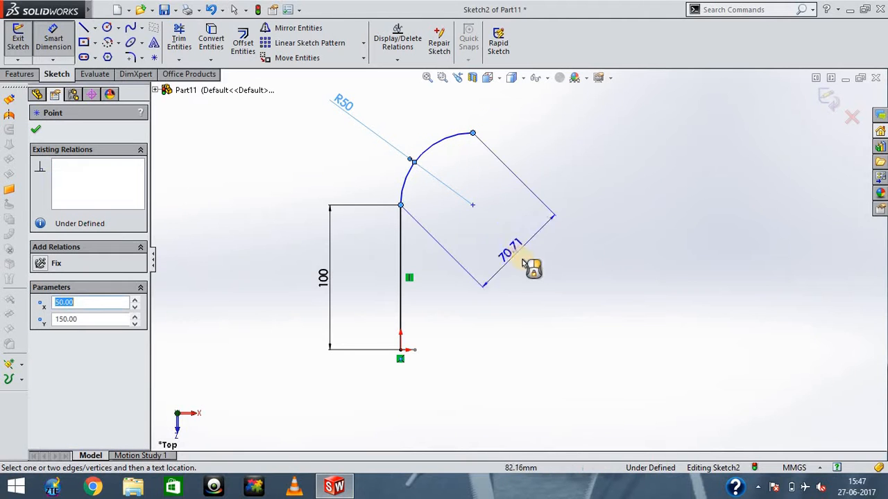
left_click(521, 258)
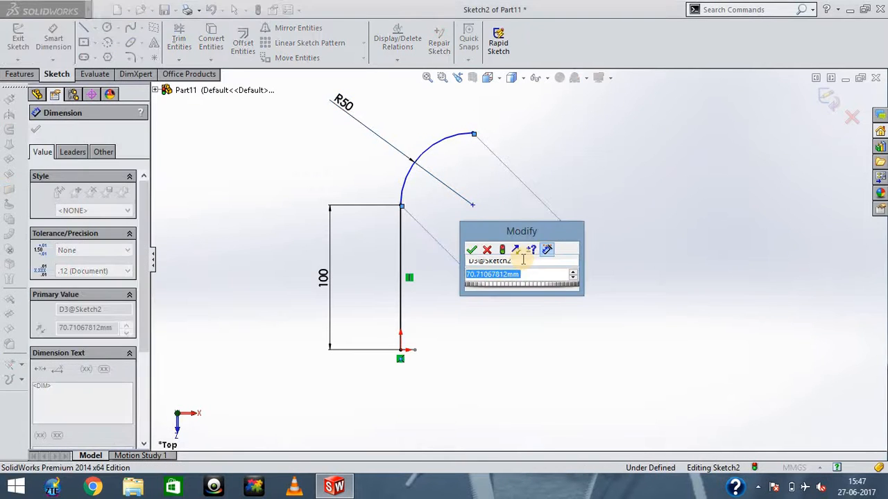
key("Return")
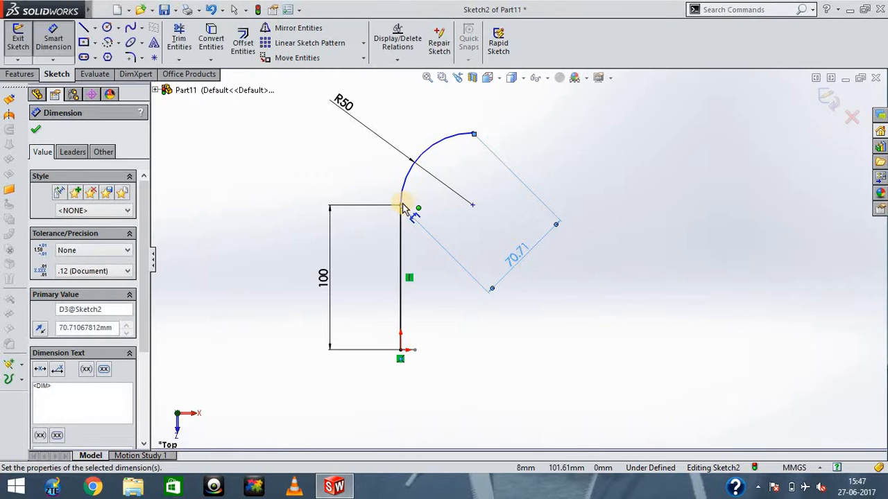
Dimension the horizontal distance between the arc's two endpoints, keeping the proposed value, and exit the path sketch
left_click(401, 206)
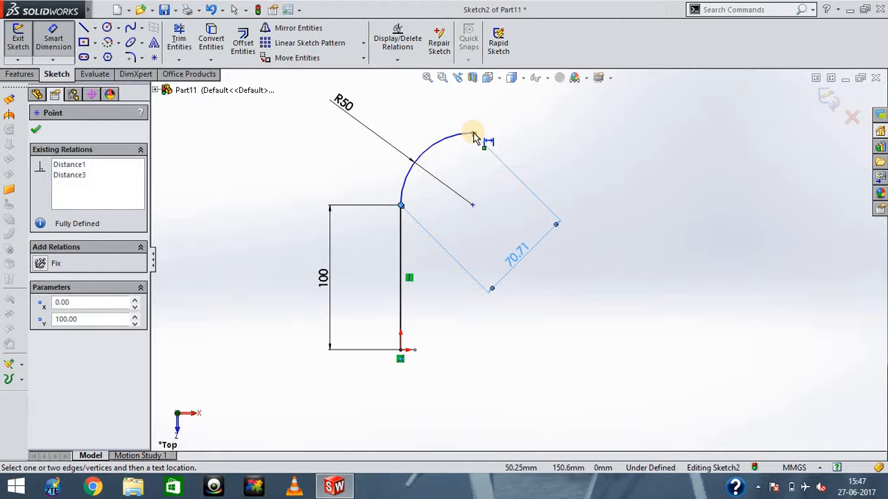
left_click(473, 135)
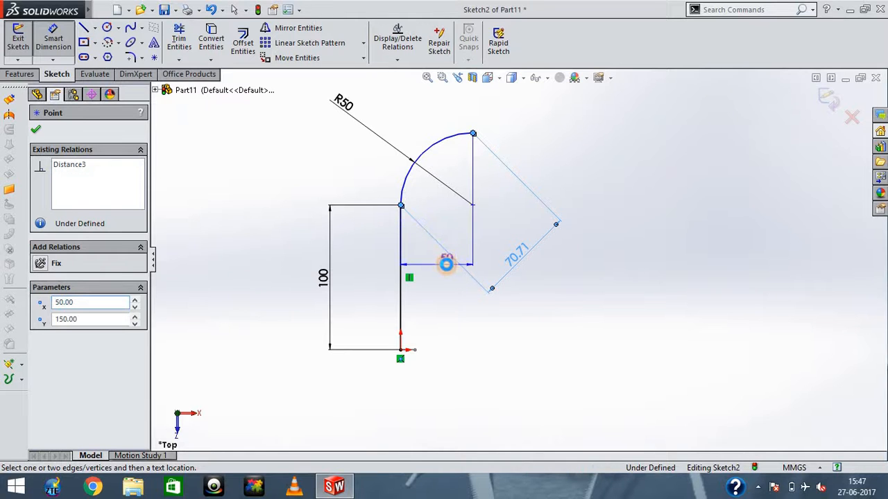
left_click(447, 269)
key("Return")
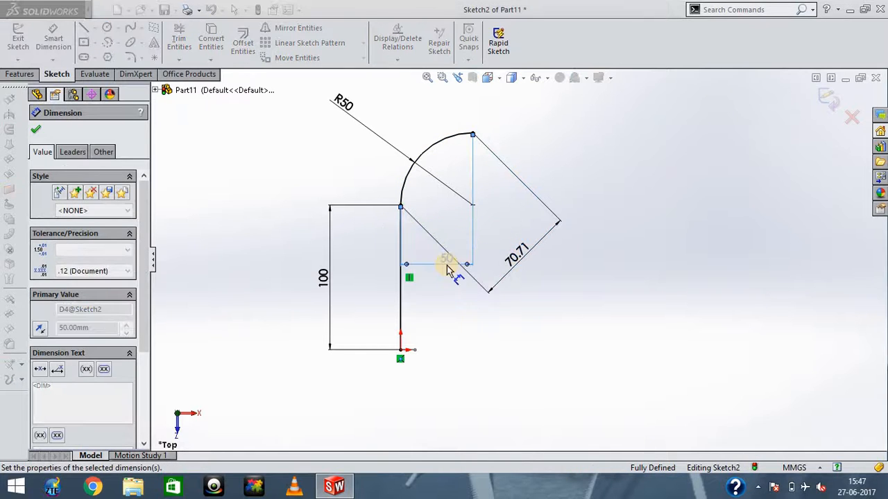
key("Escape")
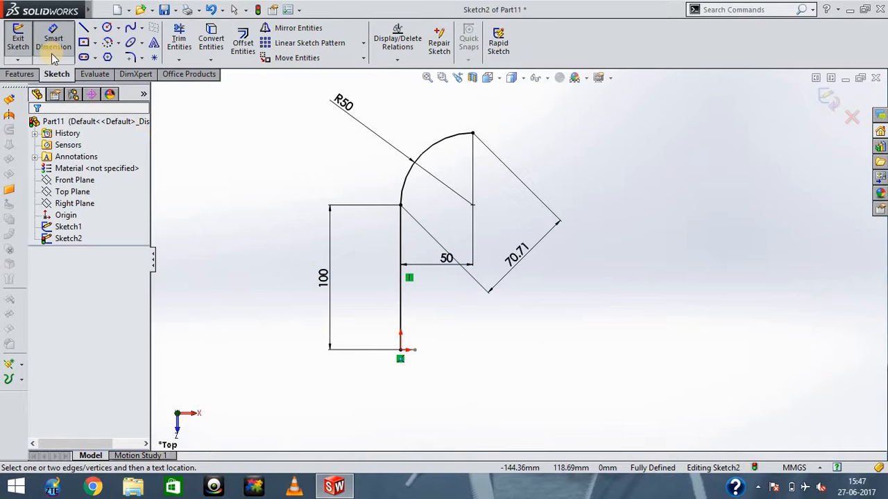
left_click(18, 38)
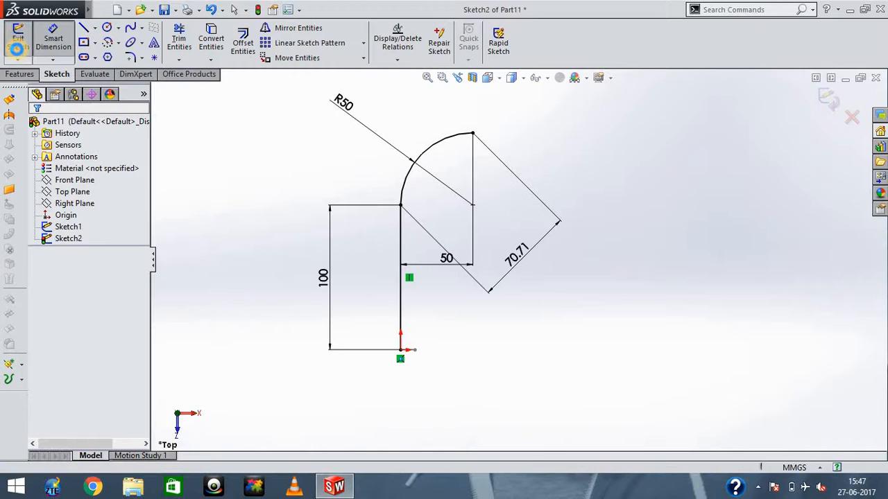
Start a Swept Boss/Base with the L-shaped Sketch1 as the profile and the line-and-arc Sketch2 as the path
left_click(20, 73)
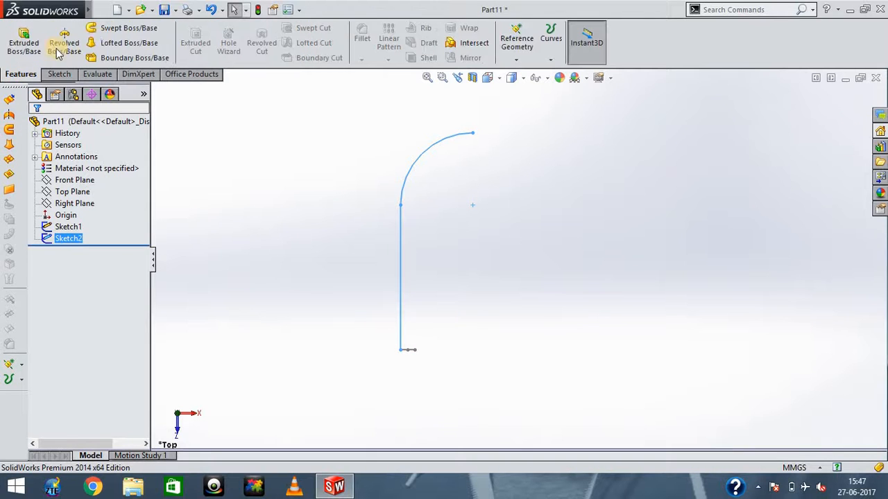
left_click(121, 31)
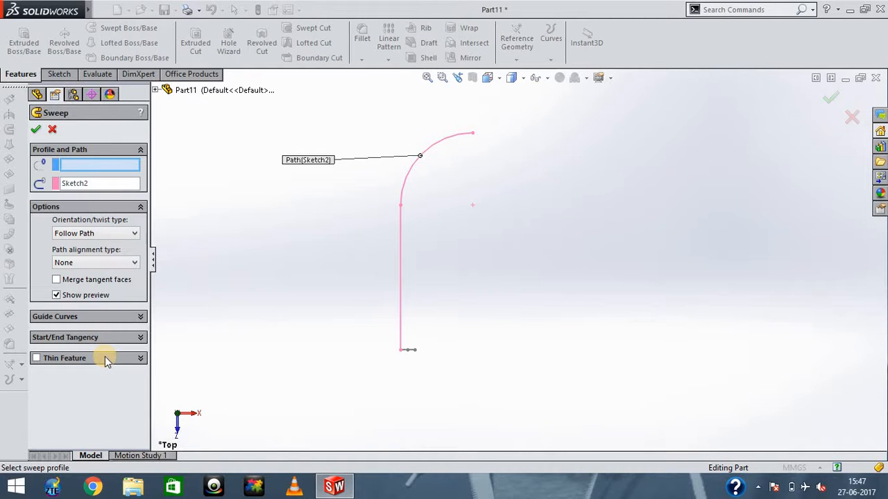
left_click(95, 183)
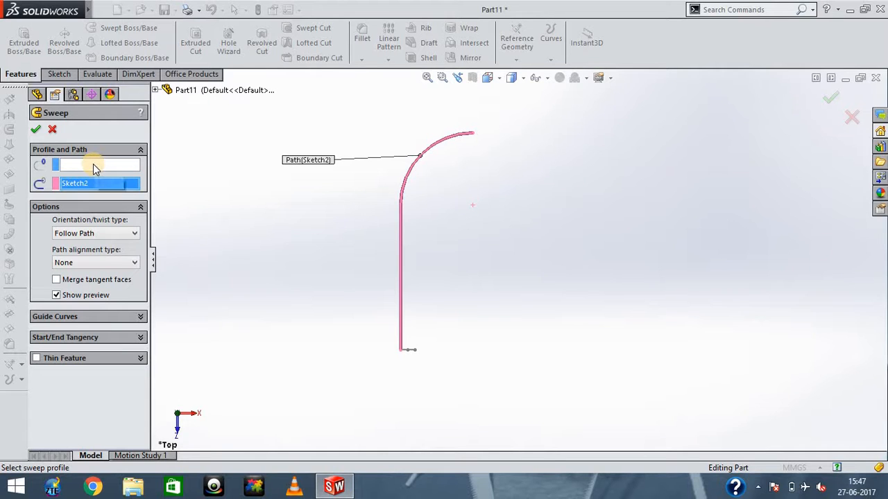
left_click(94, 167)
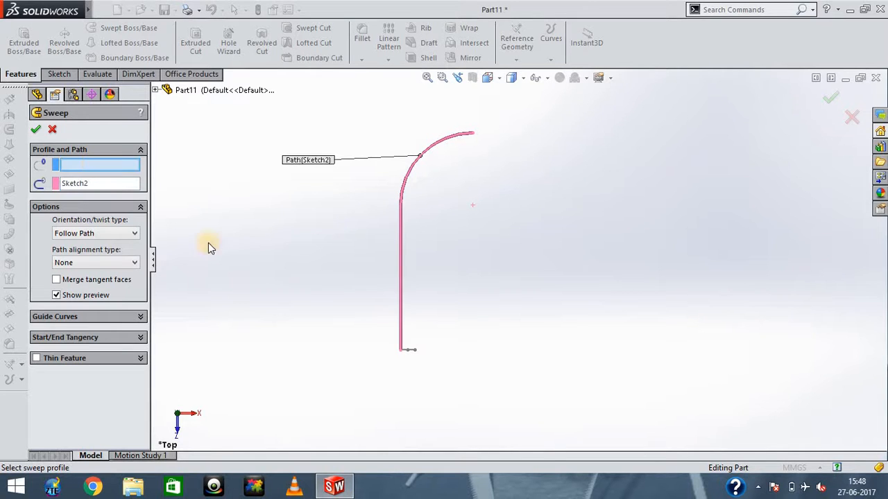
left_click(413, 352)
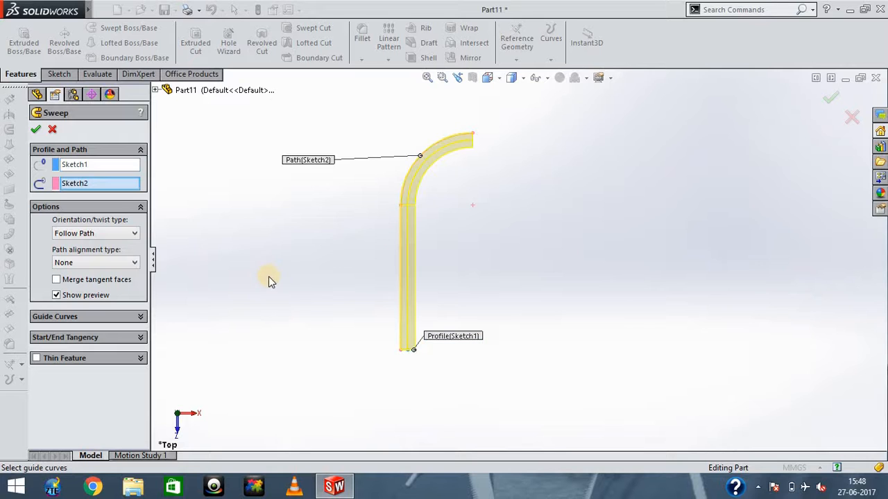
Examine the Follow Path sweep preview from several viewing angles
key("ctrl+1")
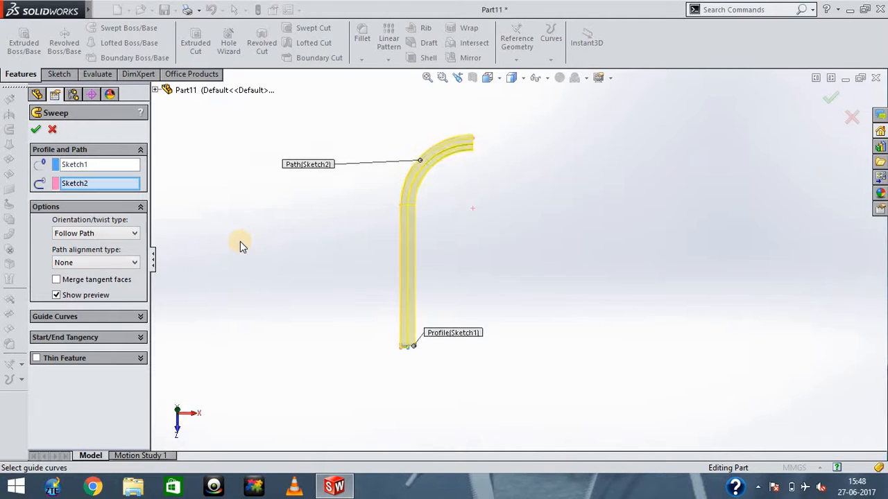
key("Up")
key("Up")
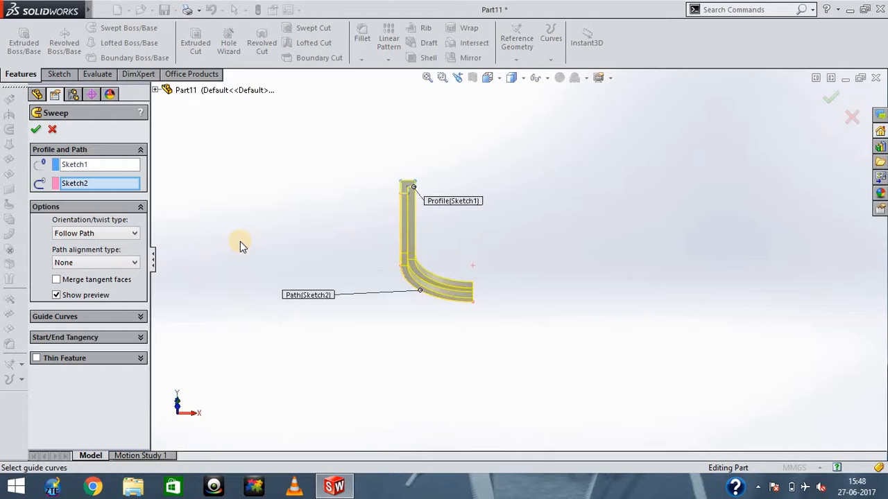
key("Left")
key("Left")
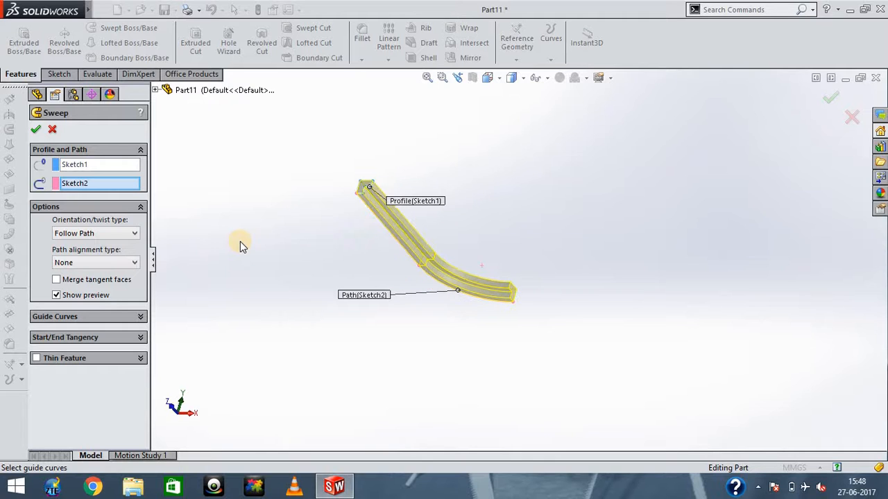
key("Right")
key("Down")
key("Up")
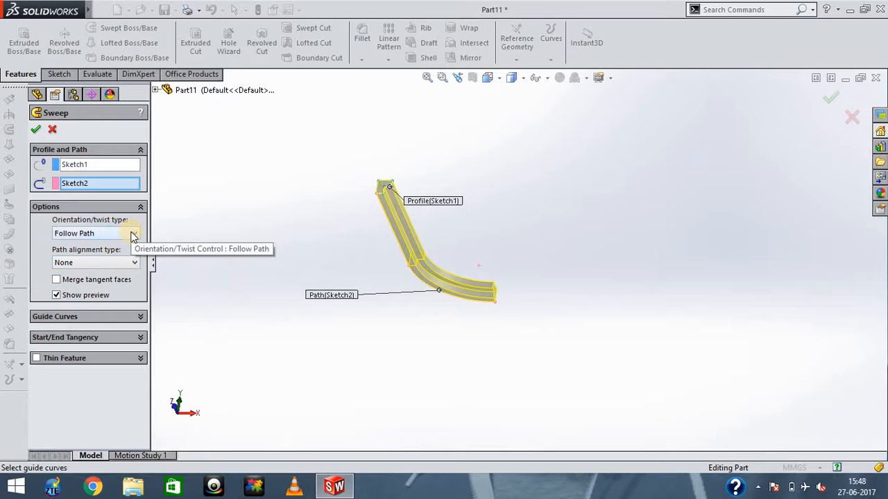
Set the sweep's orientation/twist type to Keep normal constant and inspect how the profile is oriented at the arc's end
left_click(132, 234)
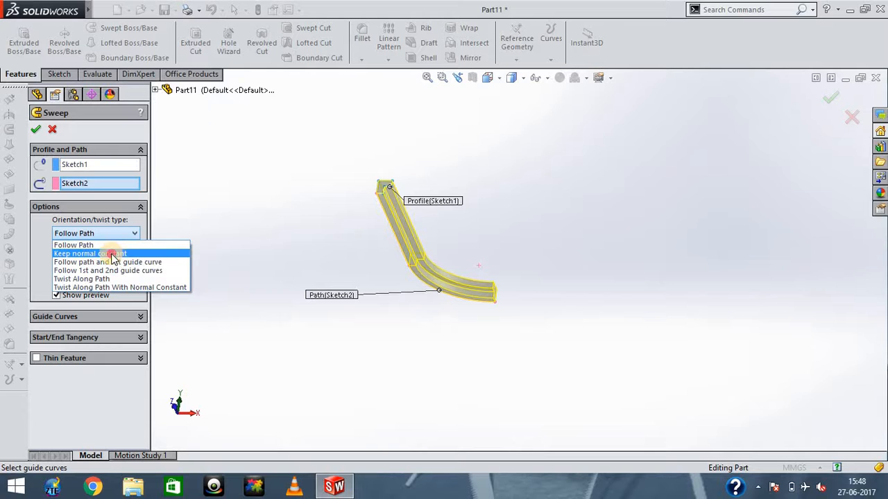
left_click(111, 255)
key("Down")
key("Down")
key("Down")
key("Down")
key("Down")
key("Down")
key("Down")
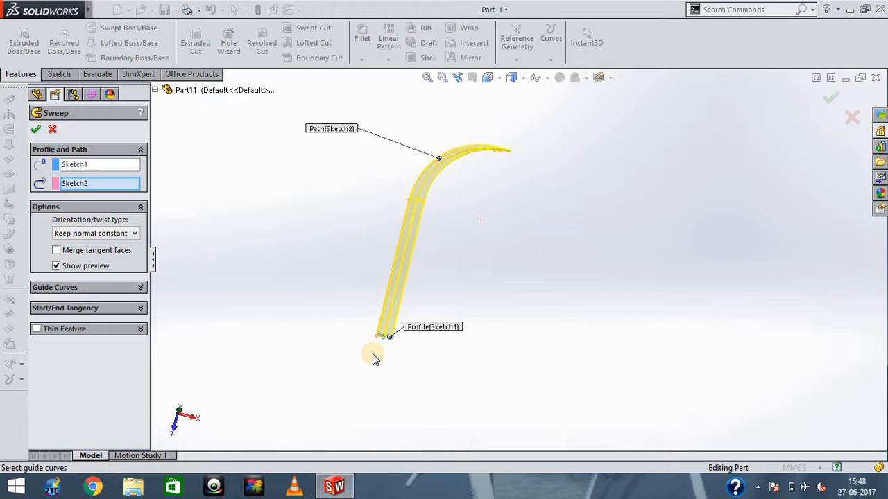
Set the sweep to Twist Along Path, defined in degrees with a 180° twist, and inspect the preview
left_click(134, 235)
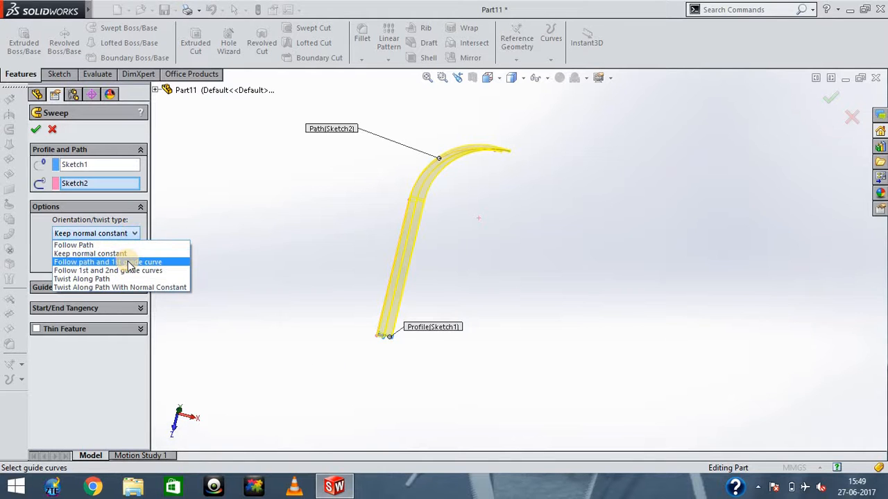
left_click(94, 279)
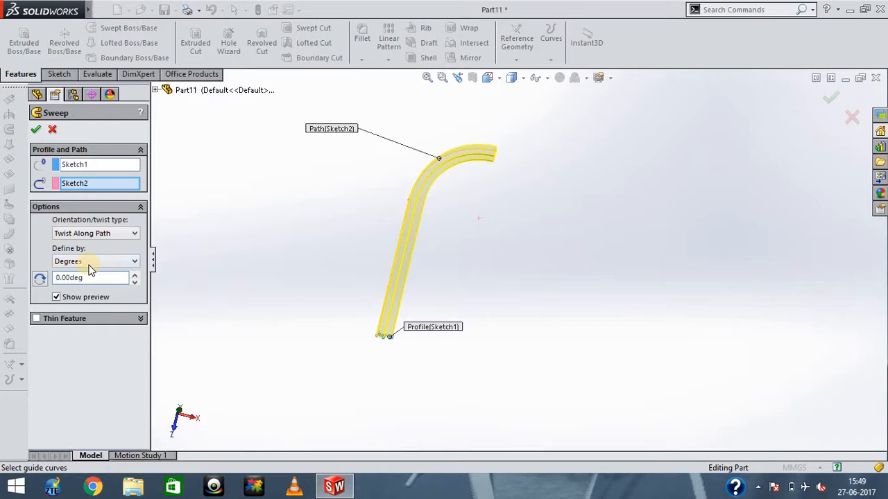
left_click(113, 268)
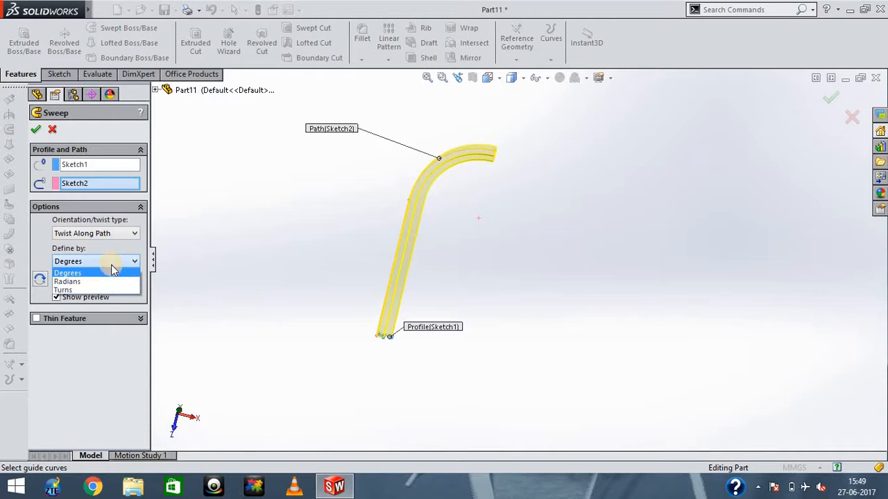
left_click(104, 275)
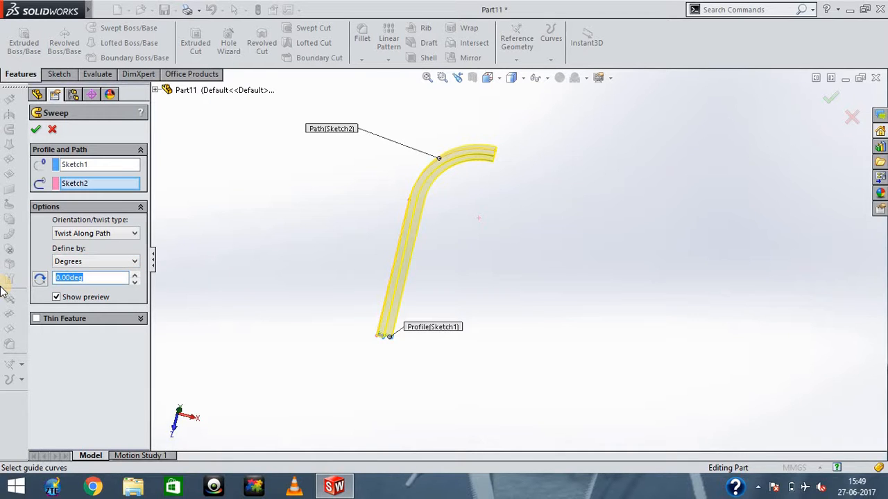
type("180")
key("Return")
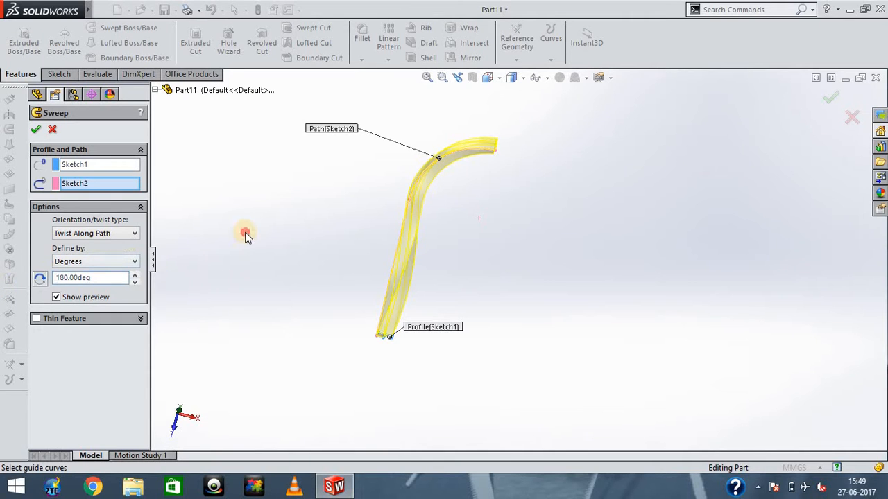
key("Up")
key("Up")
key("Up")
key("Up")
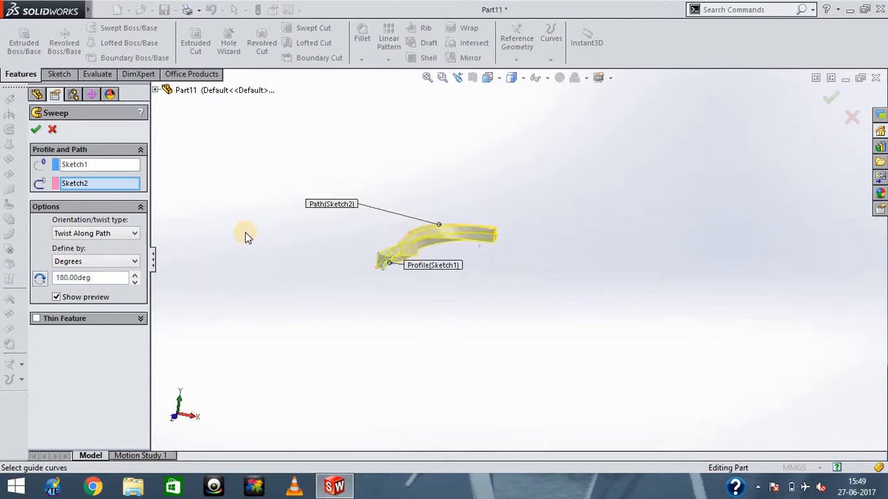
key("Up")
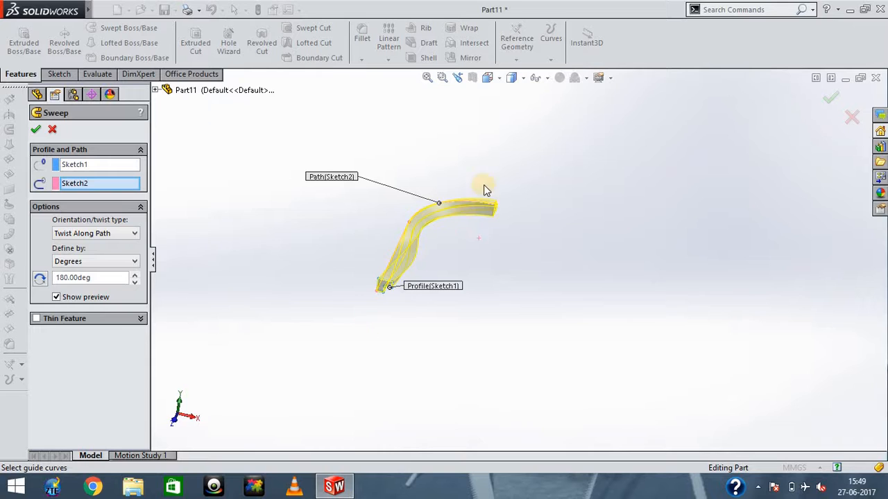
Switch the sweep's orientation/twist type to Twist Along Path With Normal Constant and inspect the preview
left_click(132, 236)
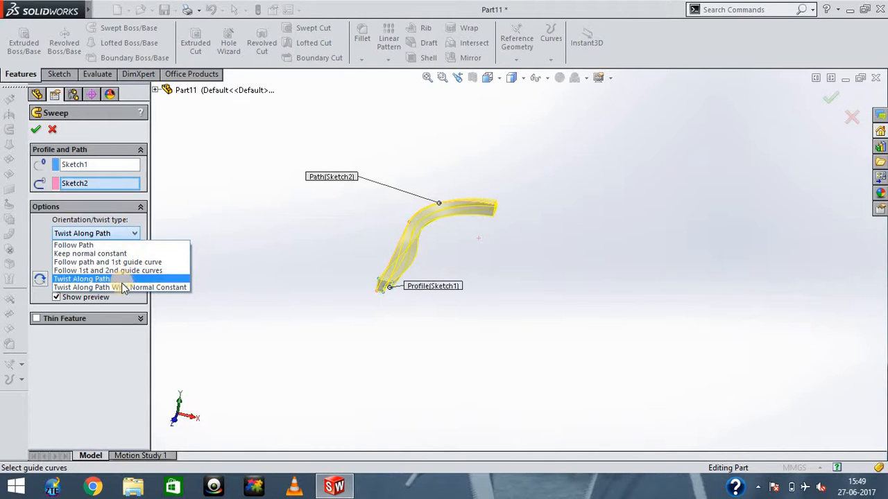
left_click(123, 287)
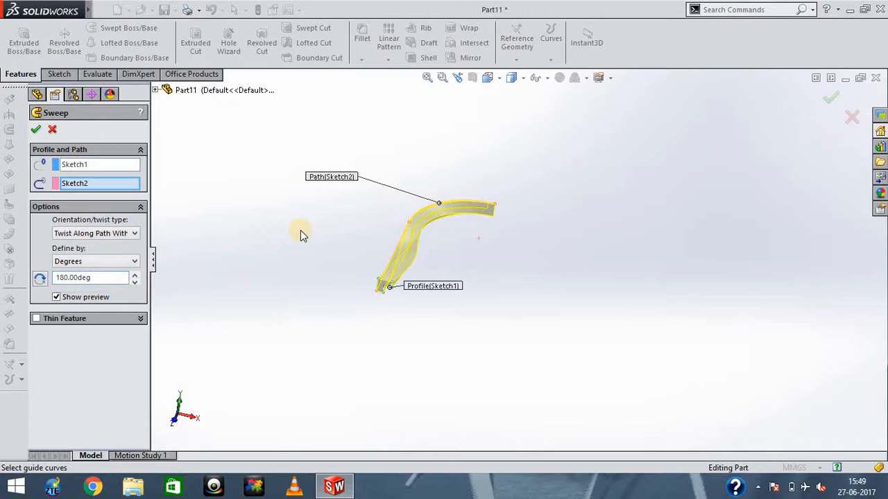
key("Down")
key("Down")
key("Down")
key("Down")
key("Down")
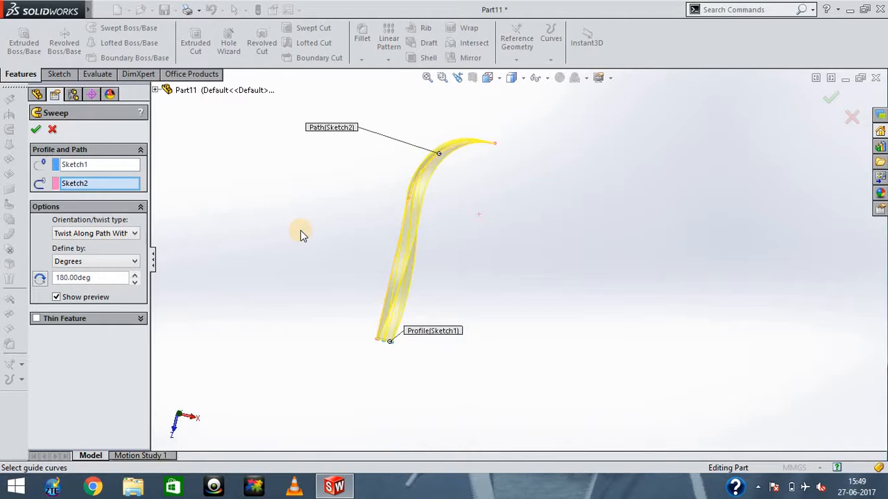
key("Up")
key("Up")
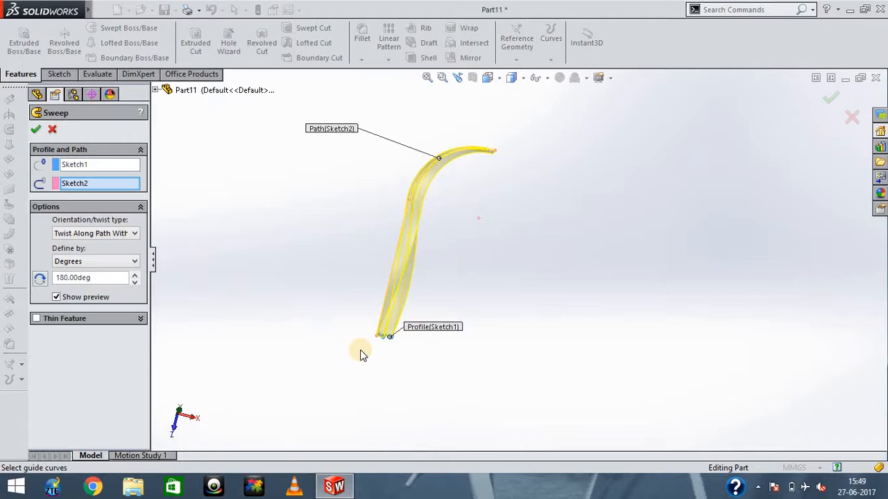
Define the sweep's twist by turns and set it to 10 turns
left_click(116, 261)
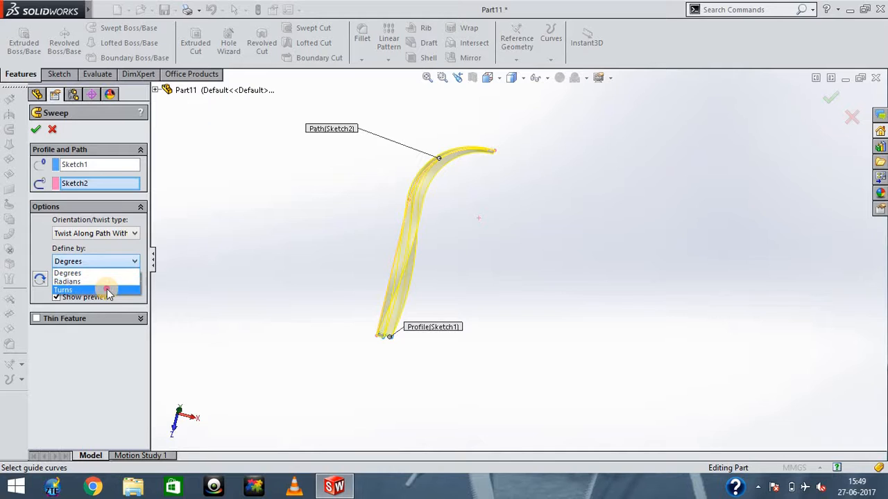
left_click(108, 284)
left_click(105, 277)
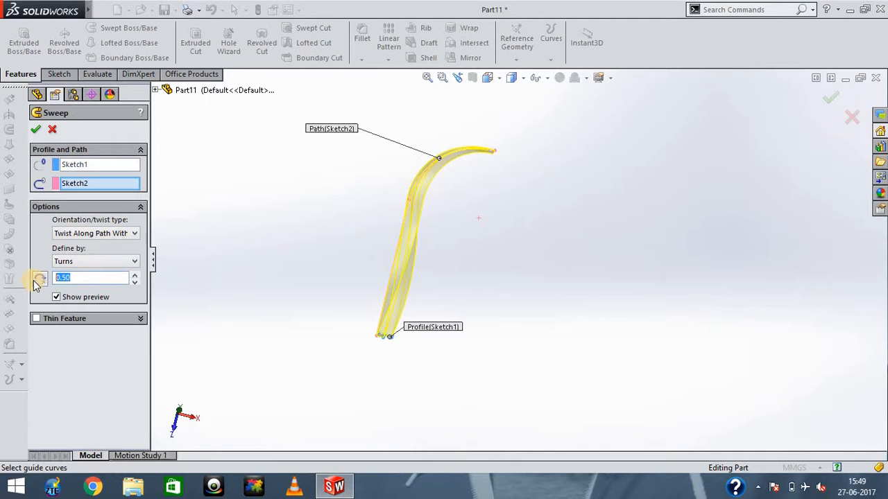
type("10")
left_click(33, 280)
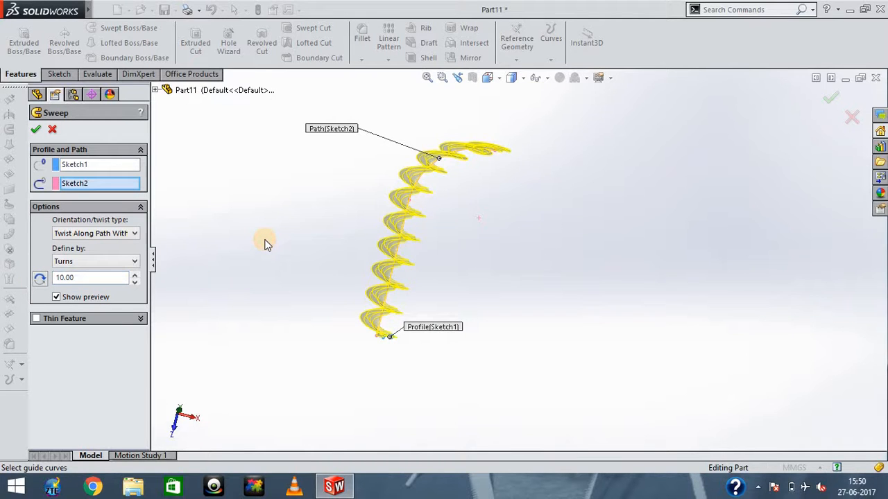
Examine the twisted sweep preview along its whole path from several viewing angles
key("Up")
key("Up")
key("Down")
key("Down")
key("Down")
key("Down")
key("Down")
key("Down")
key("Down")
key("Down")
key("Down")
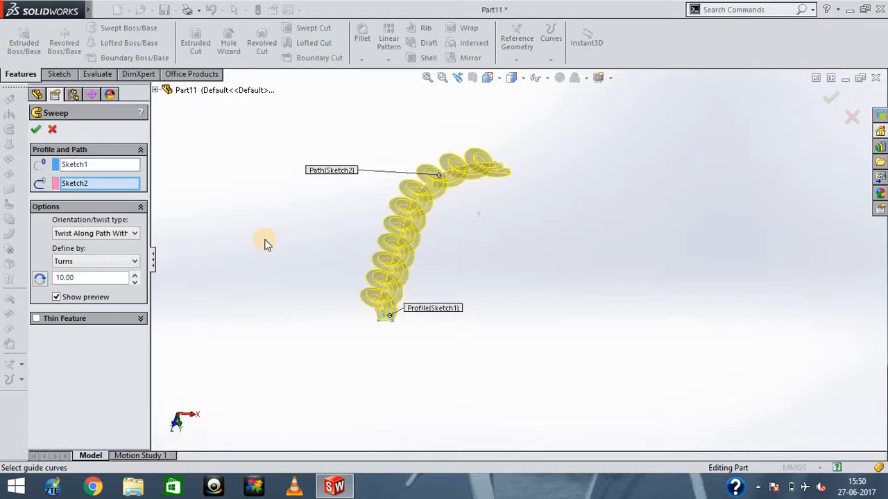
Set the sweep's orientation/twist type to Follow Path
key("Down")
key("Down")
key("Down")
key("Down")
key("Down")
key("Down")
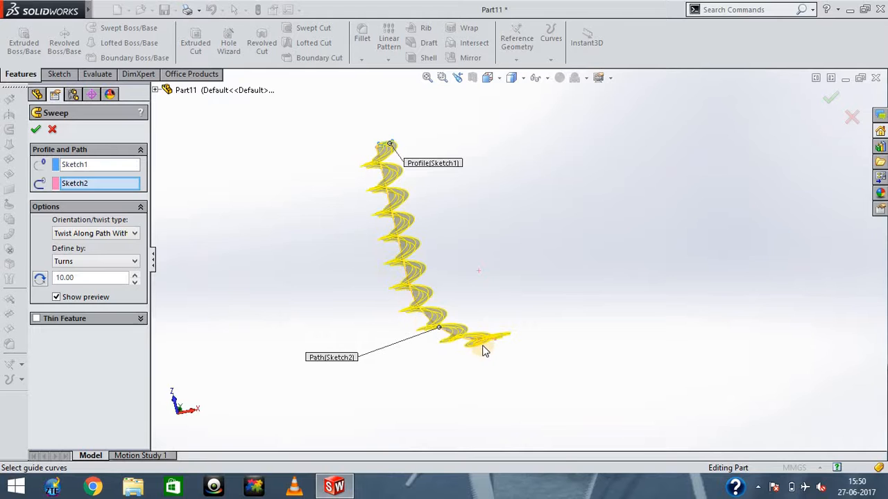
left_click(125, 236)
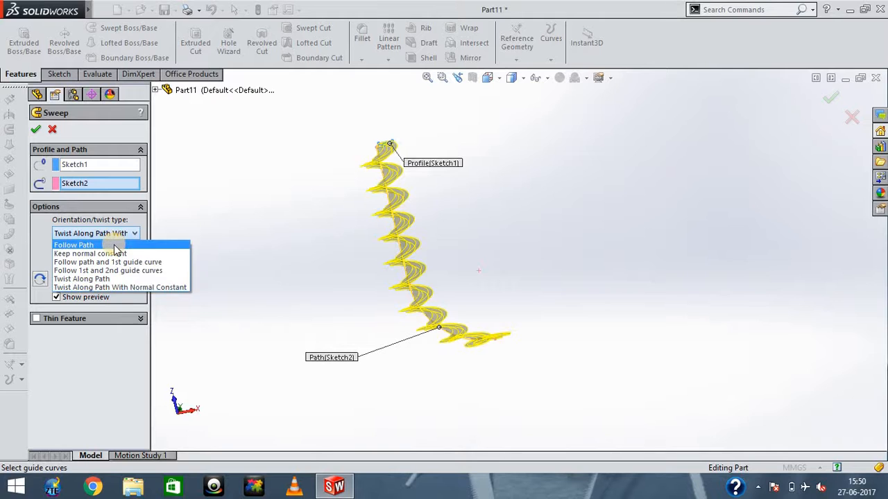
left_click(113, 246)
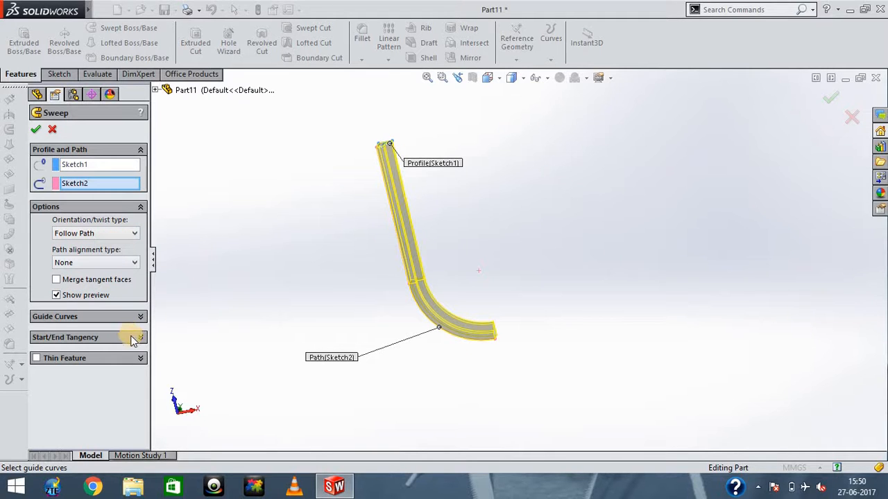
Try Path Tangent for both the start and end tangency types of the sweep
left_click(140, 317)
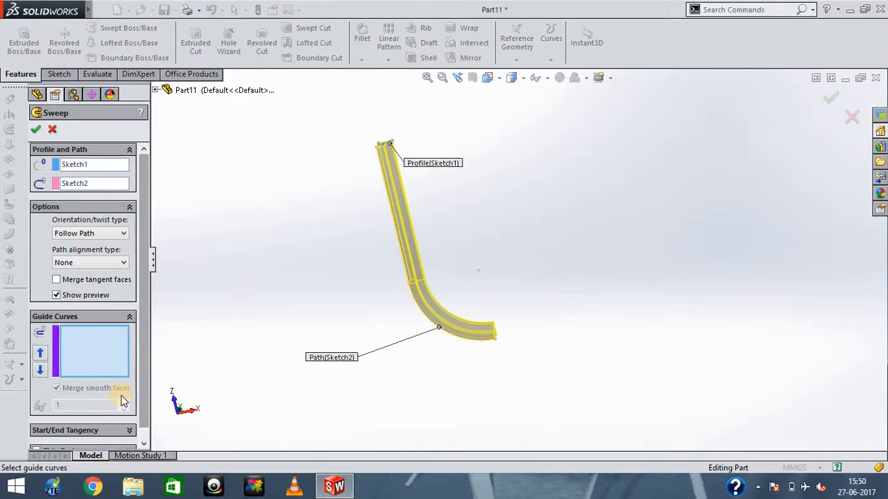
scroll(129, 426, "down", 1)
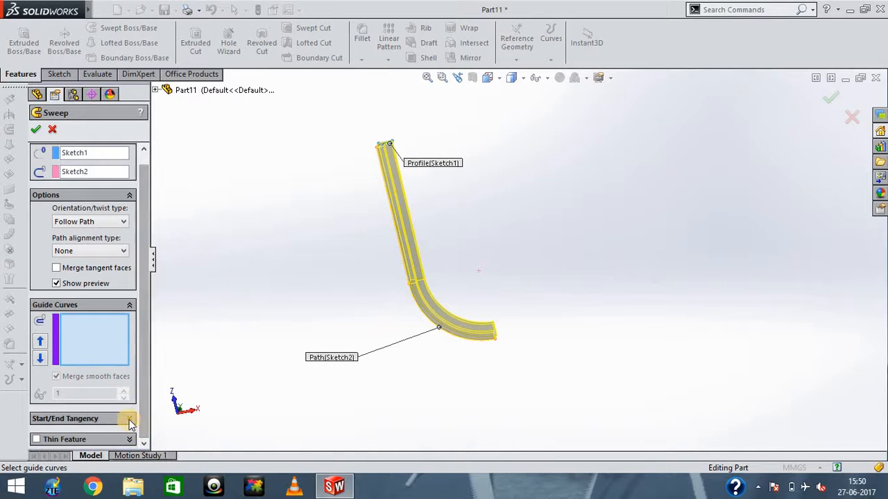
left_click(129, 419)
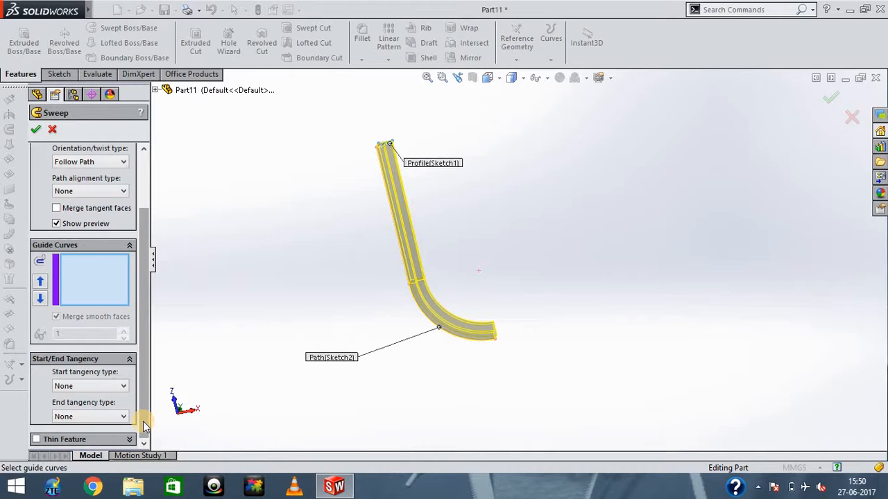
left_click(123, 386)
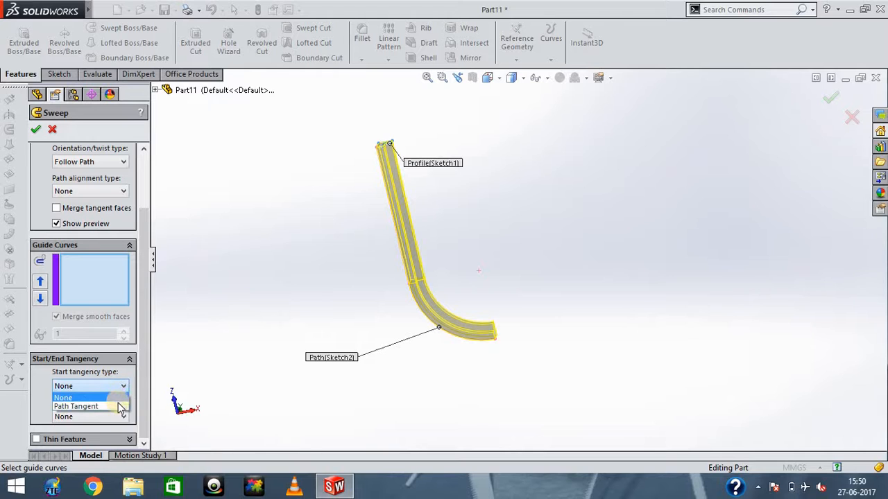
left_click(115, 407)
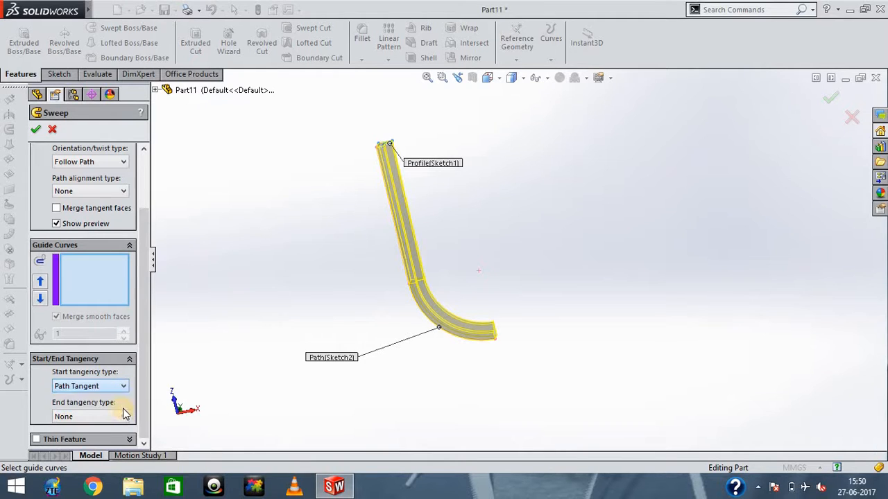
left_click(125, 417)
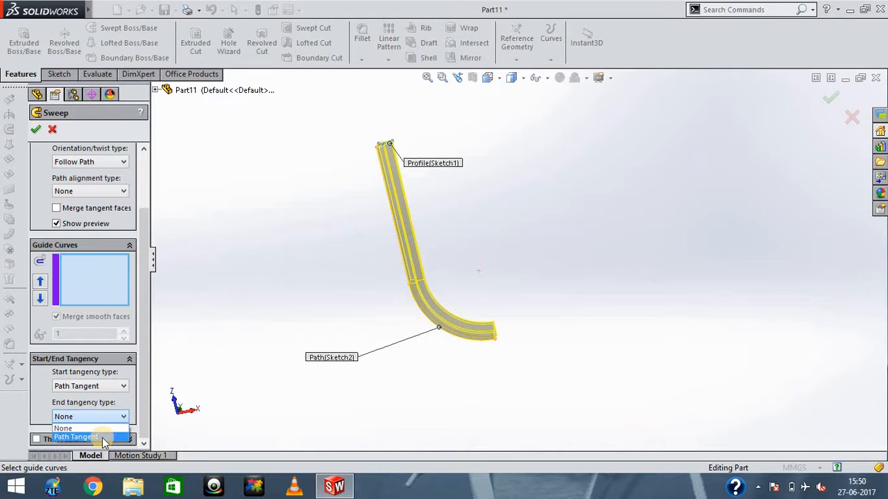
left_click(102, 437)
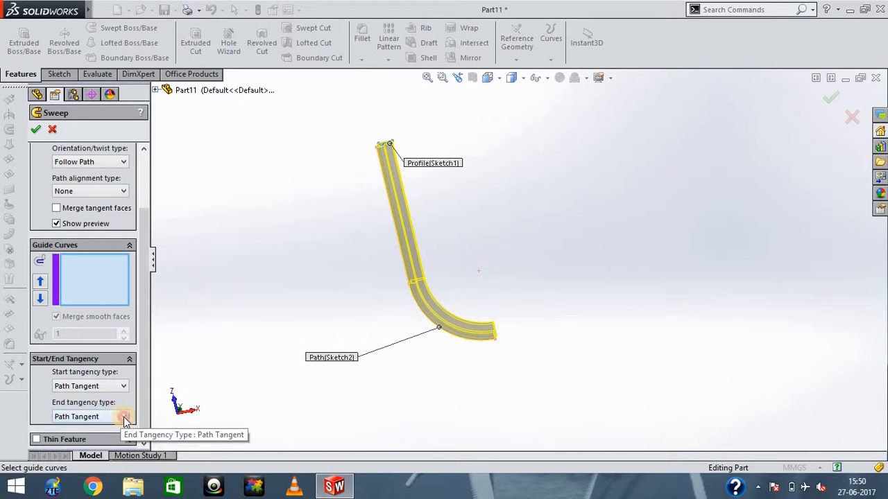
Reset the sweep's start and end tangency types to None
left_click(122, 416)
left_click(97, 429)
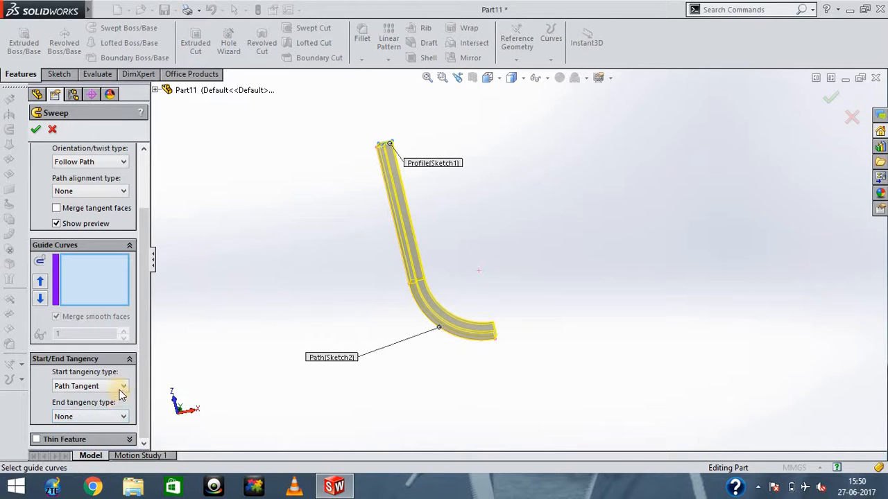
left_click(120, 386)
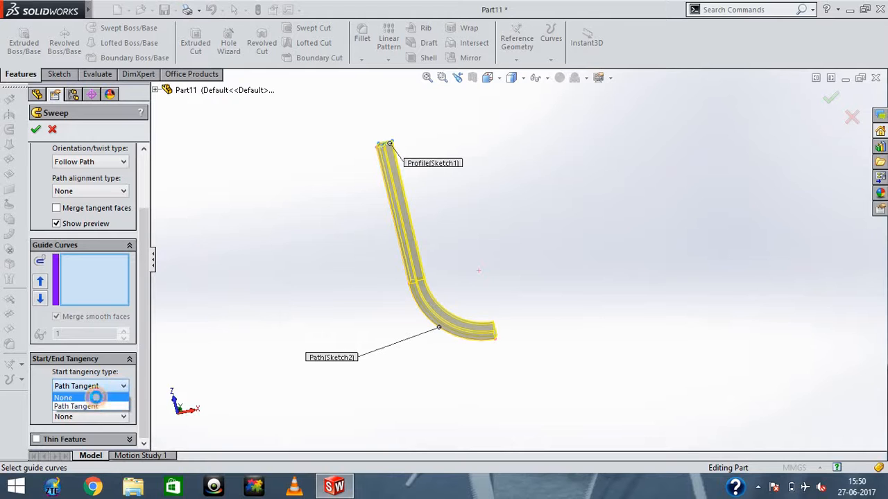
left_click(91, 397)
left_click(127, 361)
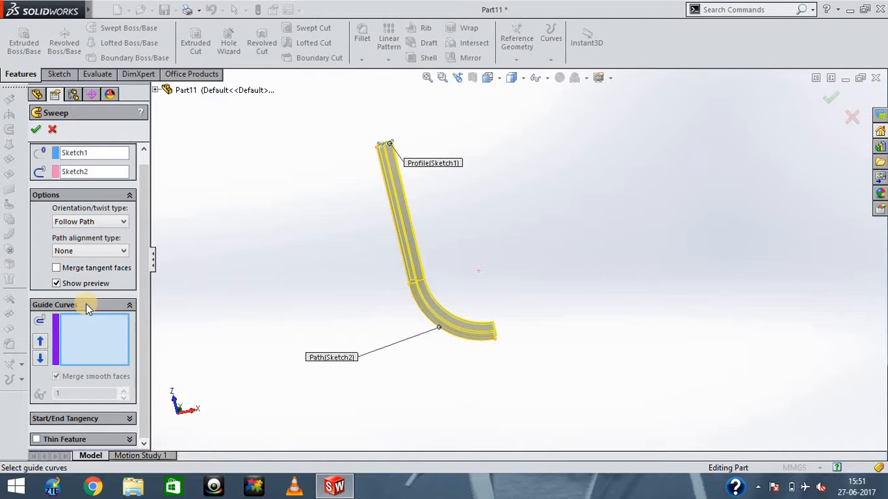
Make the sweep a One-Direction thin feature with a 1.00 mm wall thickness and create it
left_click(116, 223)
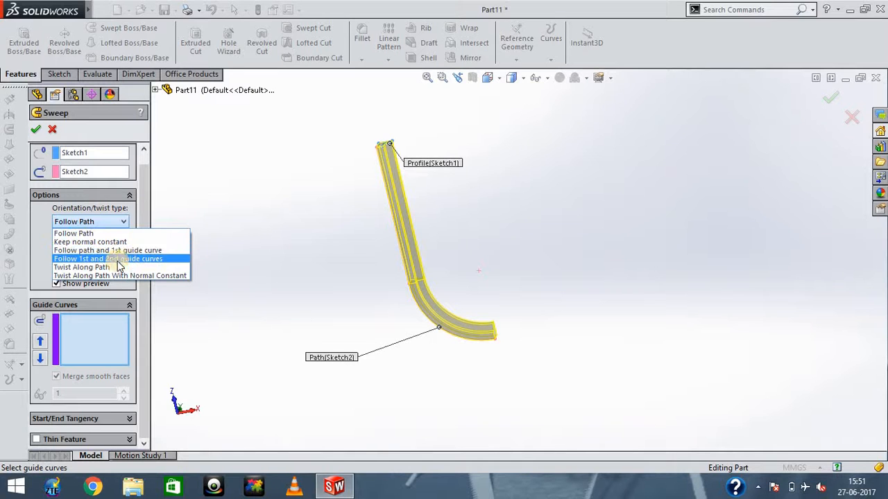
left_click(39, 257)
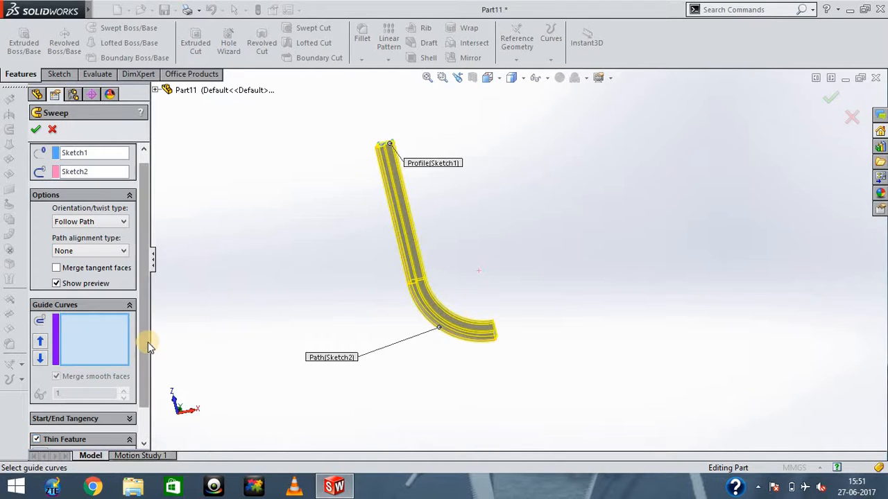
left_click_drag(144, 351, 144, 411)
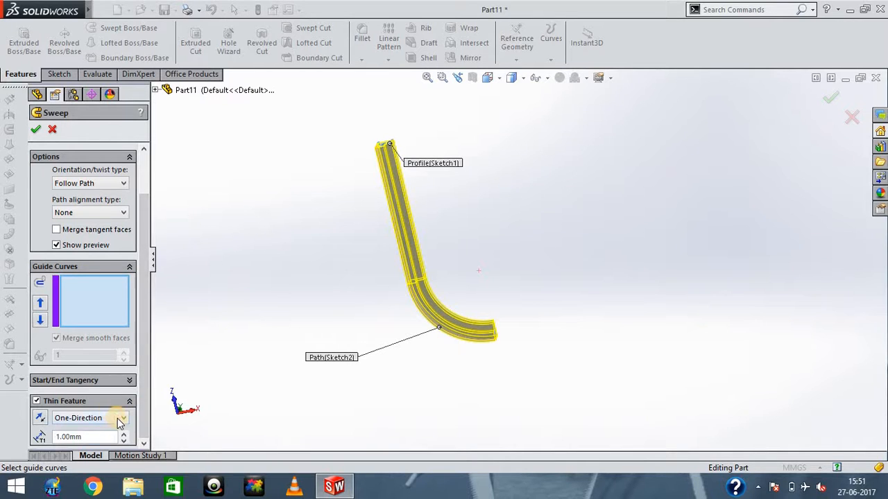
left_click(120, 421)
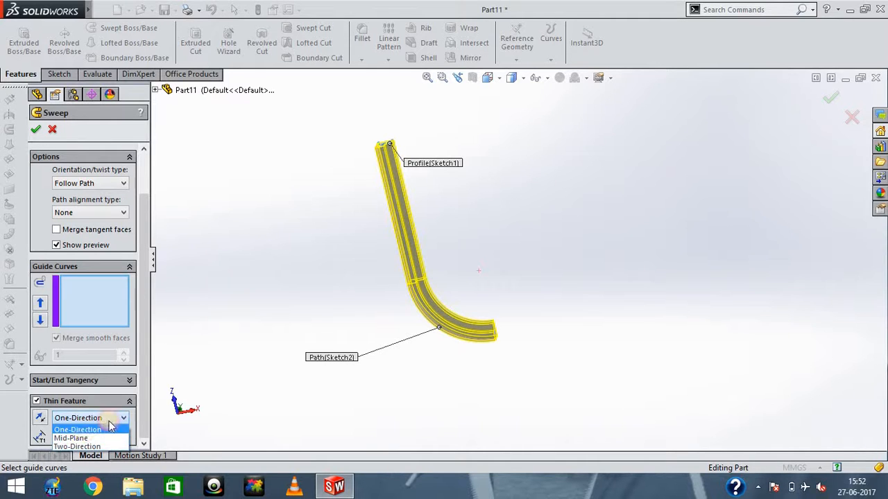
left_click(78, 430)
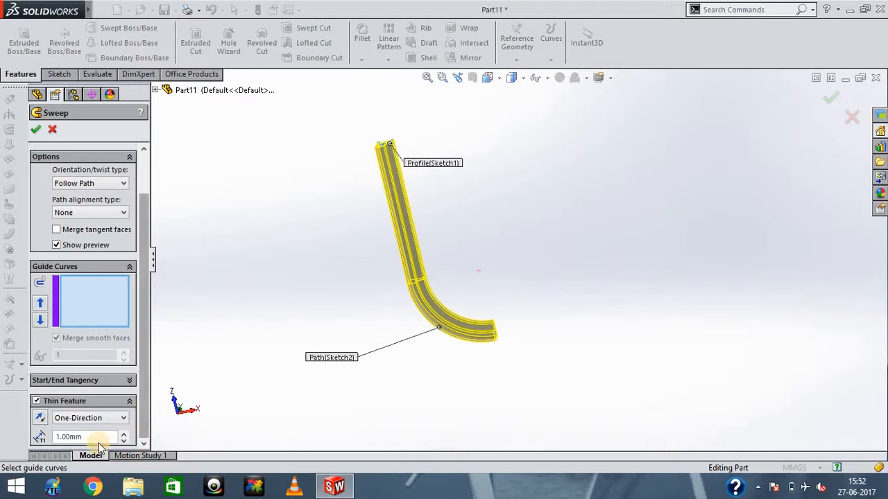
left_click_drag(94, 438, 20, 443)
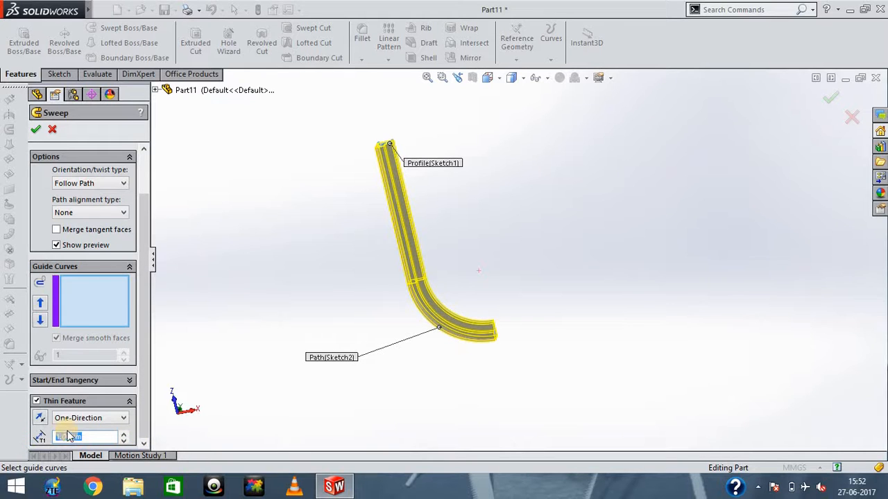
left_click(87, 437)
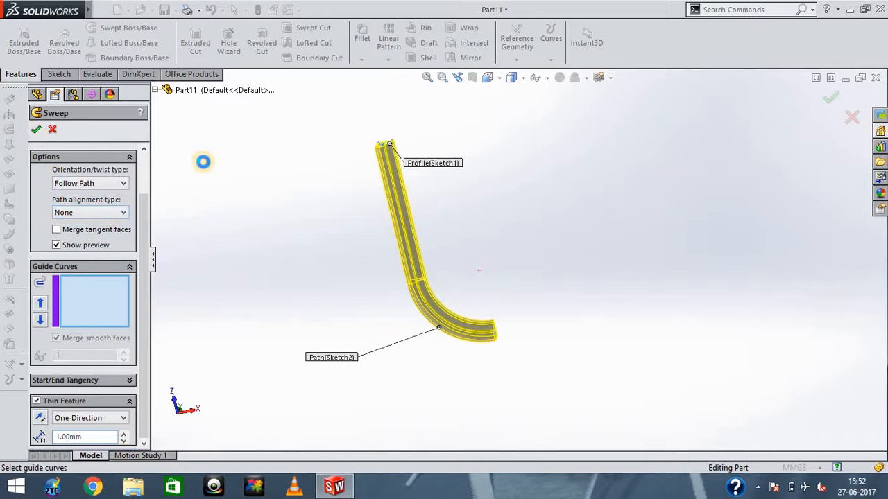
key("Return")
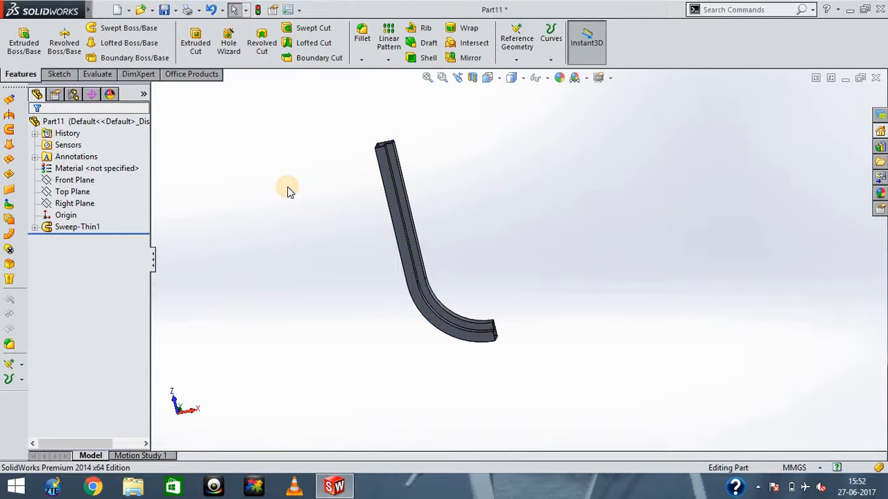
Examine the thin-walled sweep's L-shaped cross-section up close at its profile end
key("Down")
key("Down")
key("Down")
key("Down")
key("Up")
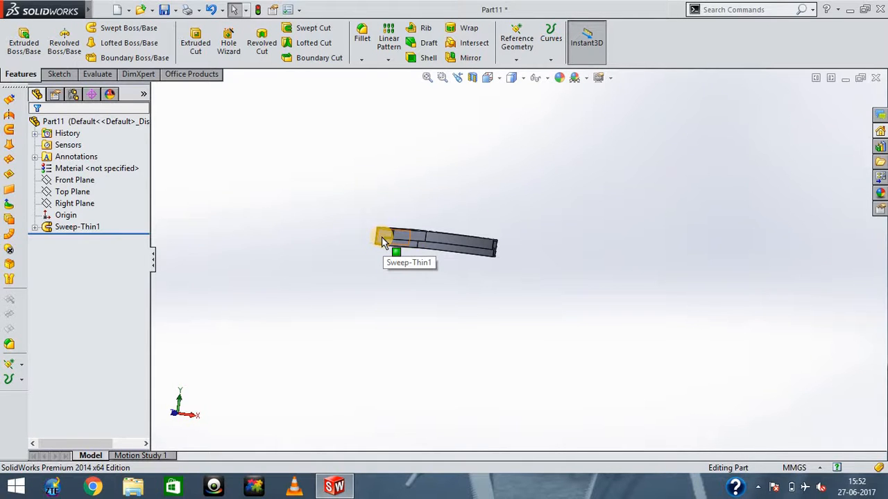
scroll(382, 241, "down", 5)
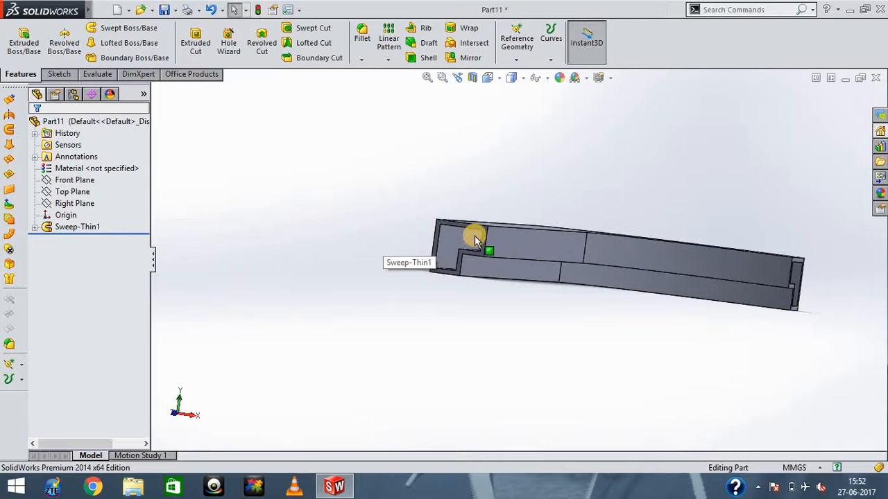